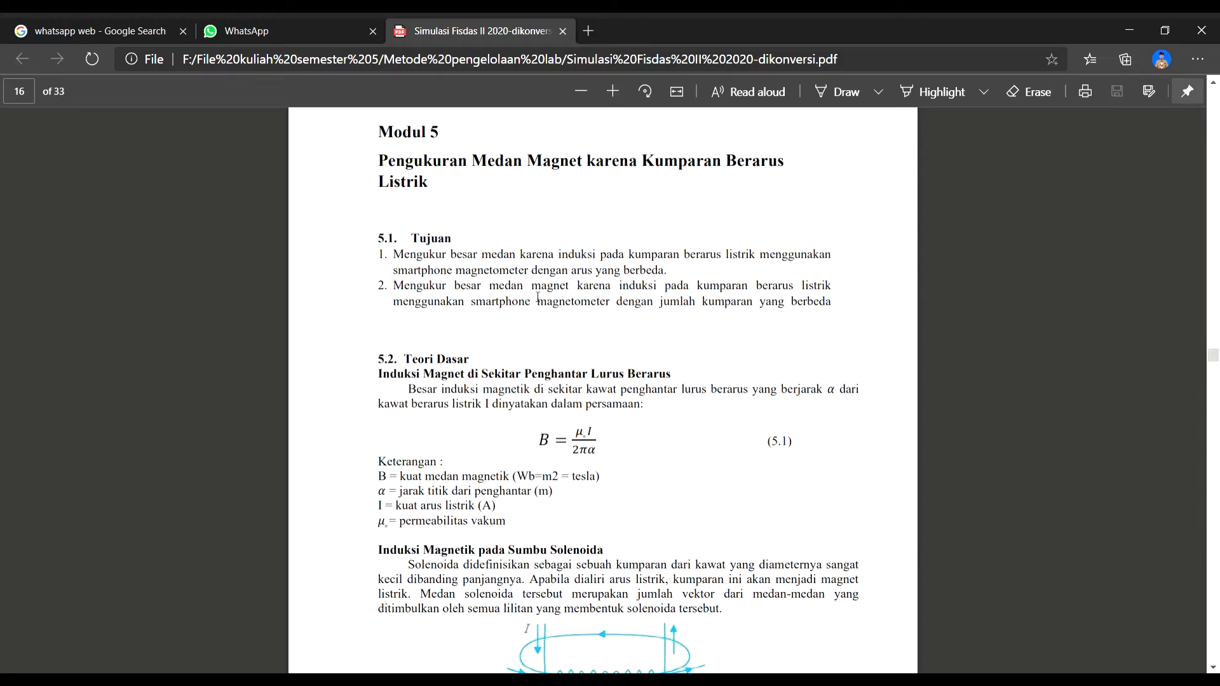
- Read the Modul 5 objectives and basic theory, covering the magnetic induction equations and the solenoid field figure
scroll(538, 298, "down", 1)
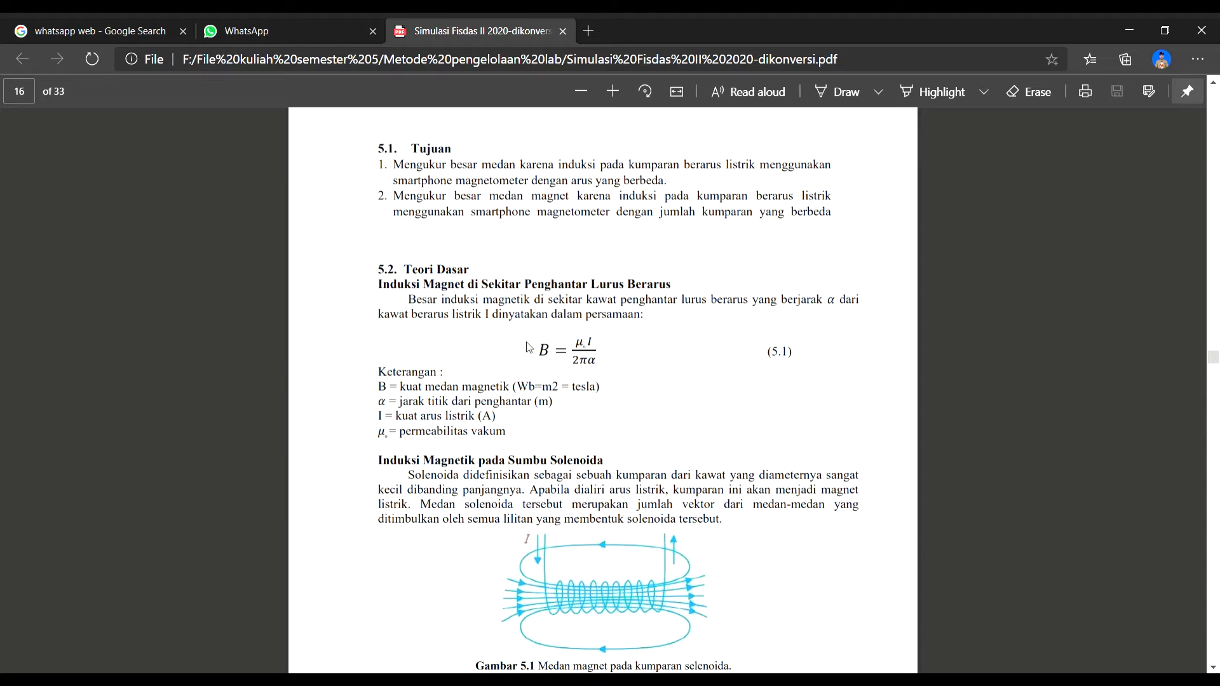
scroll(529, 340, "down", 1)
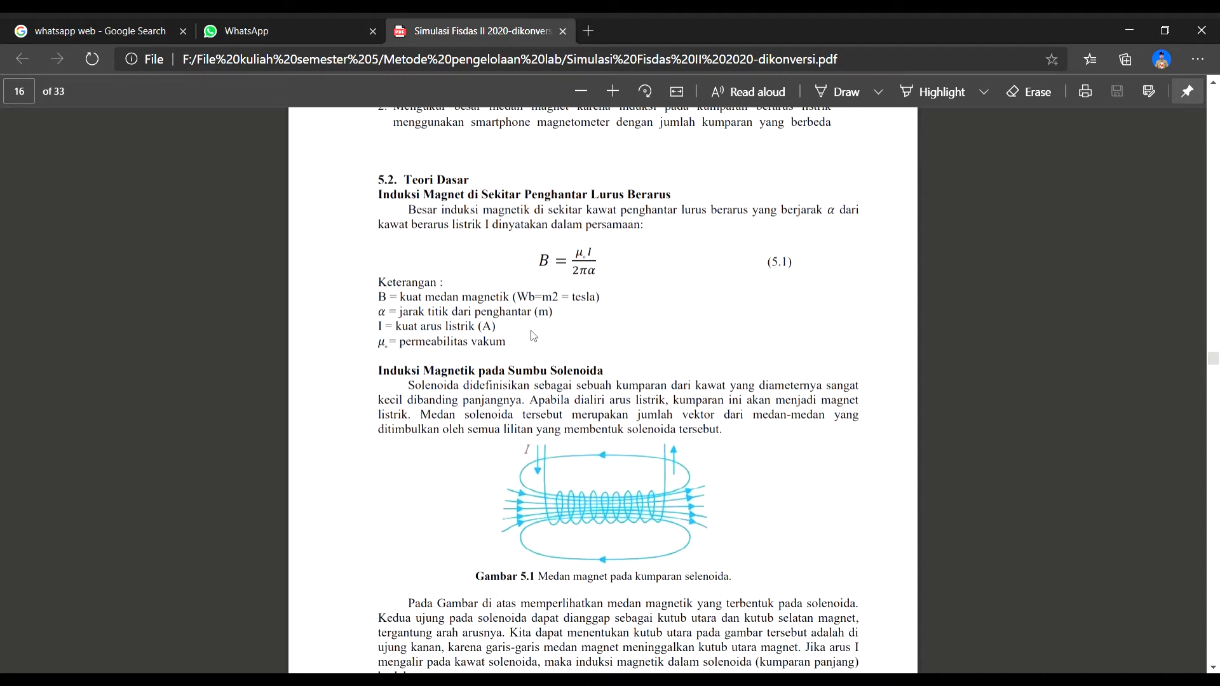
scroll(486, 290, "down", 1)
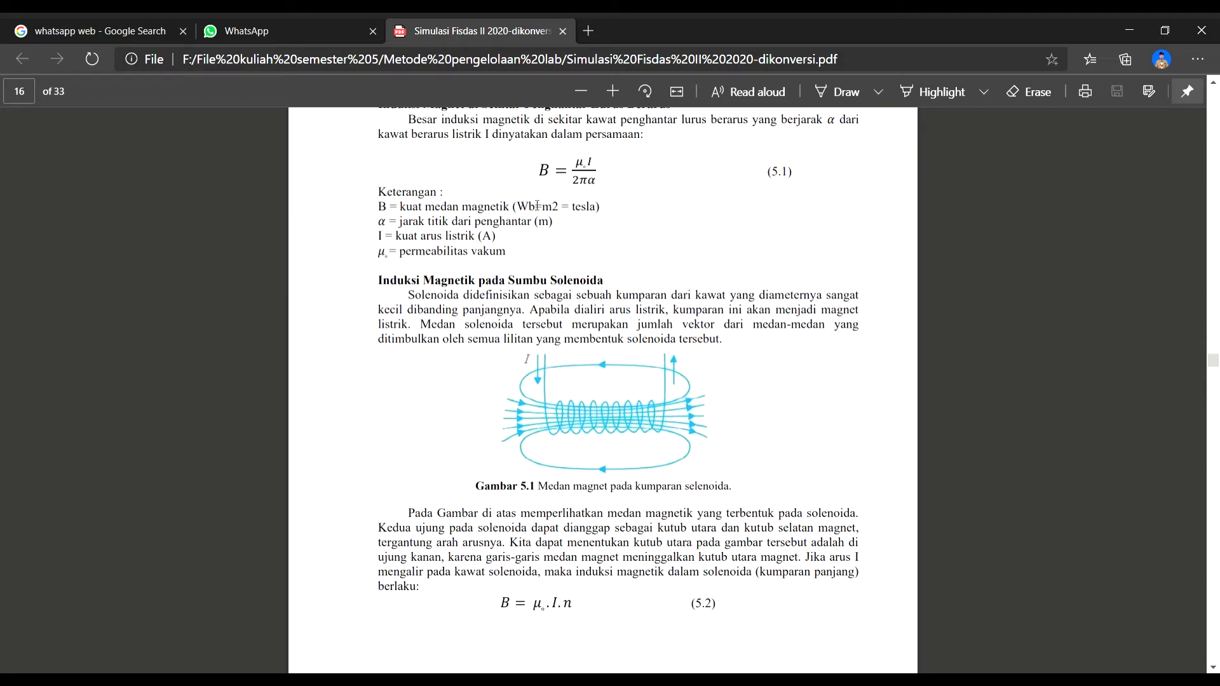
scroll(631, 296, "down", 1)
scroll(631, 296, "up", 2)
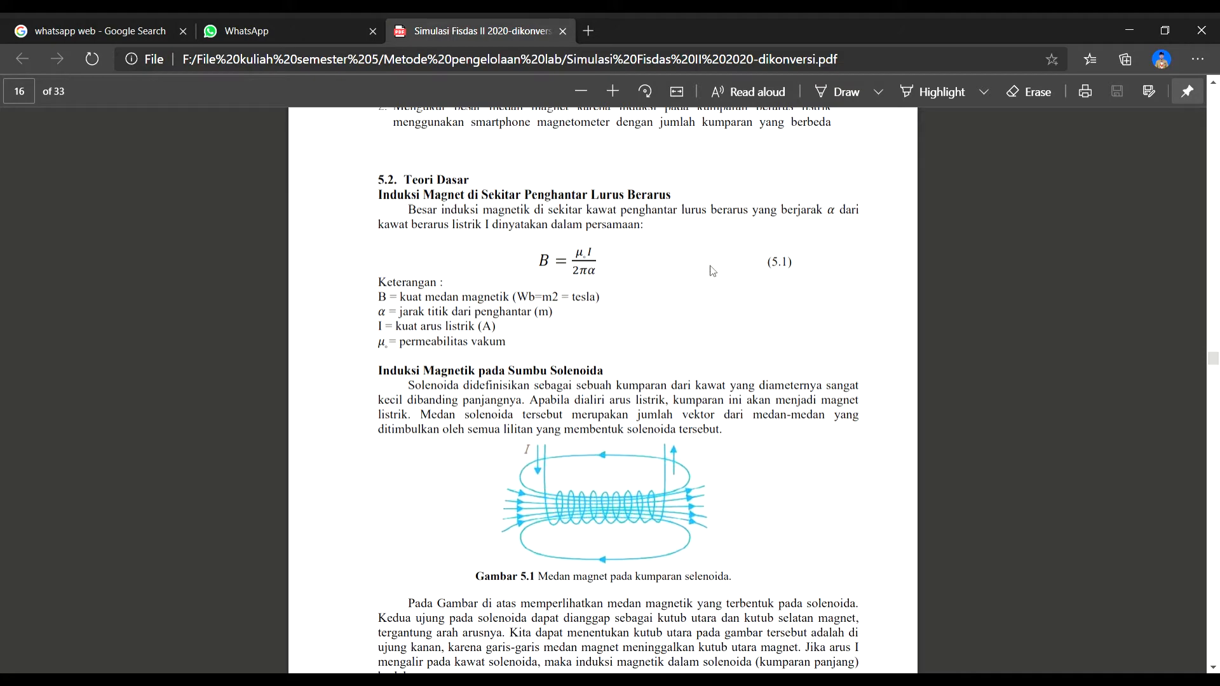
scroll(571, 270, "down", 3)
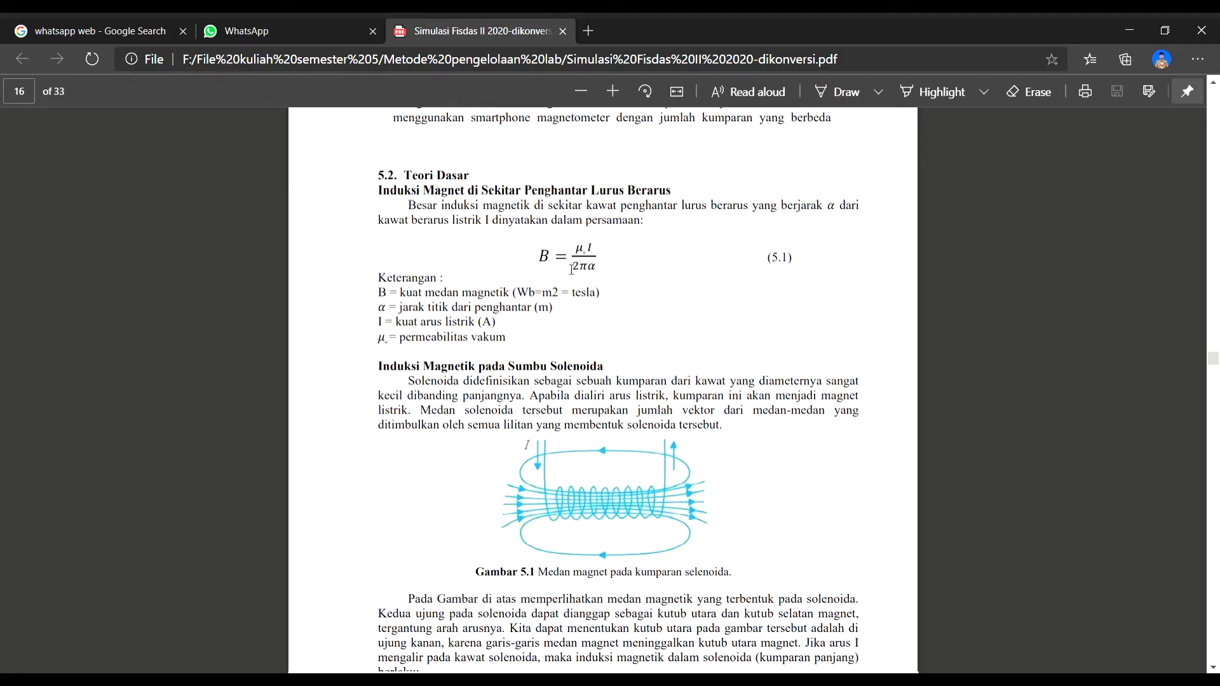
scroll(571, 270, "down", 1)
scroll(571, 269, "up", 2)
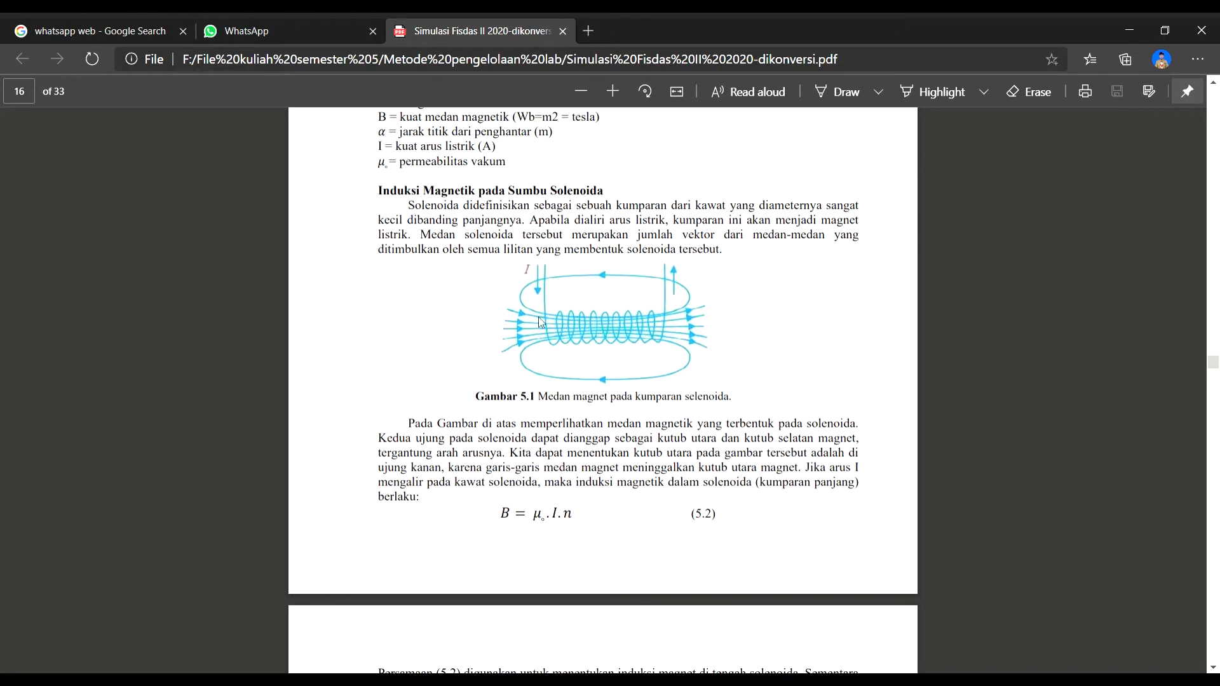
scroll(611, 349, "down", 2)
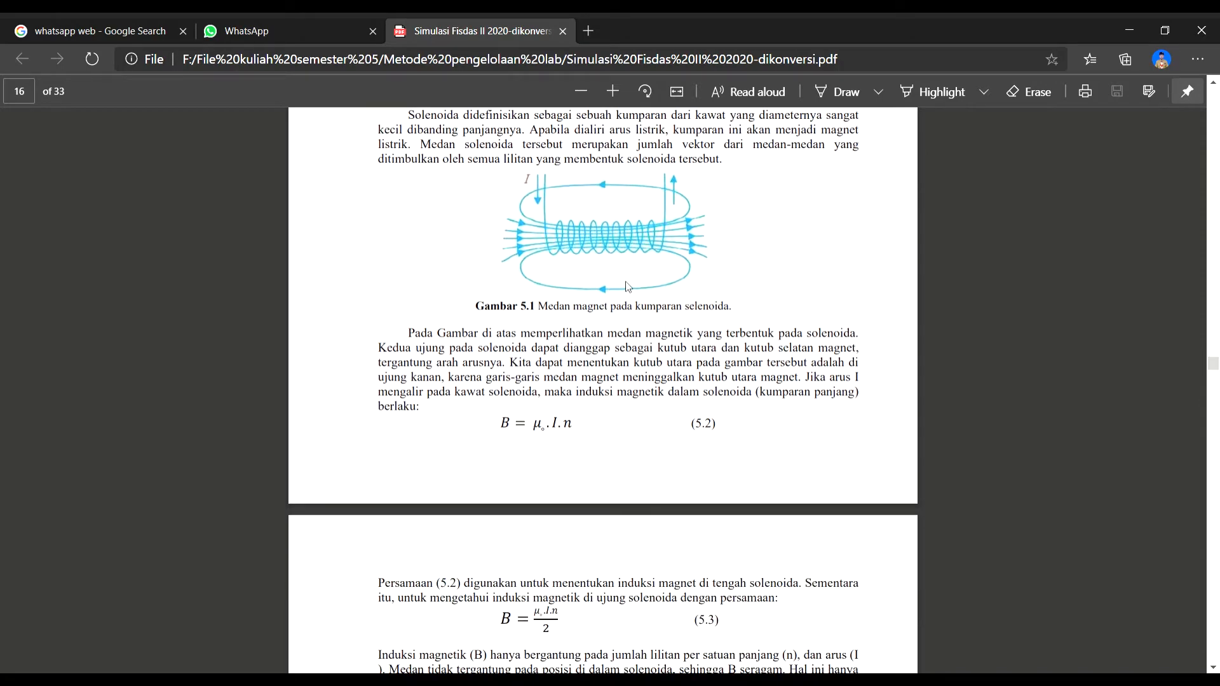
scroll(627, 301, "down", 5)
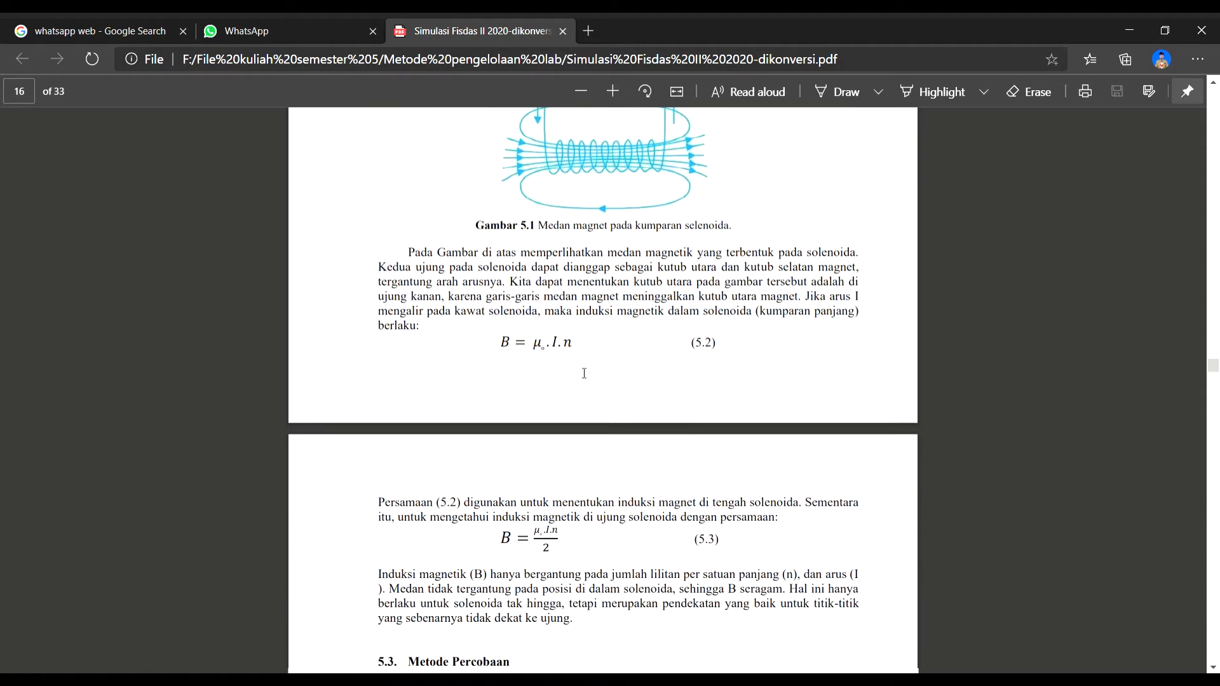
scroll(584, 373, "up", 5)
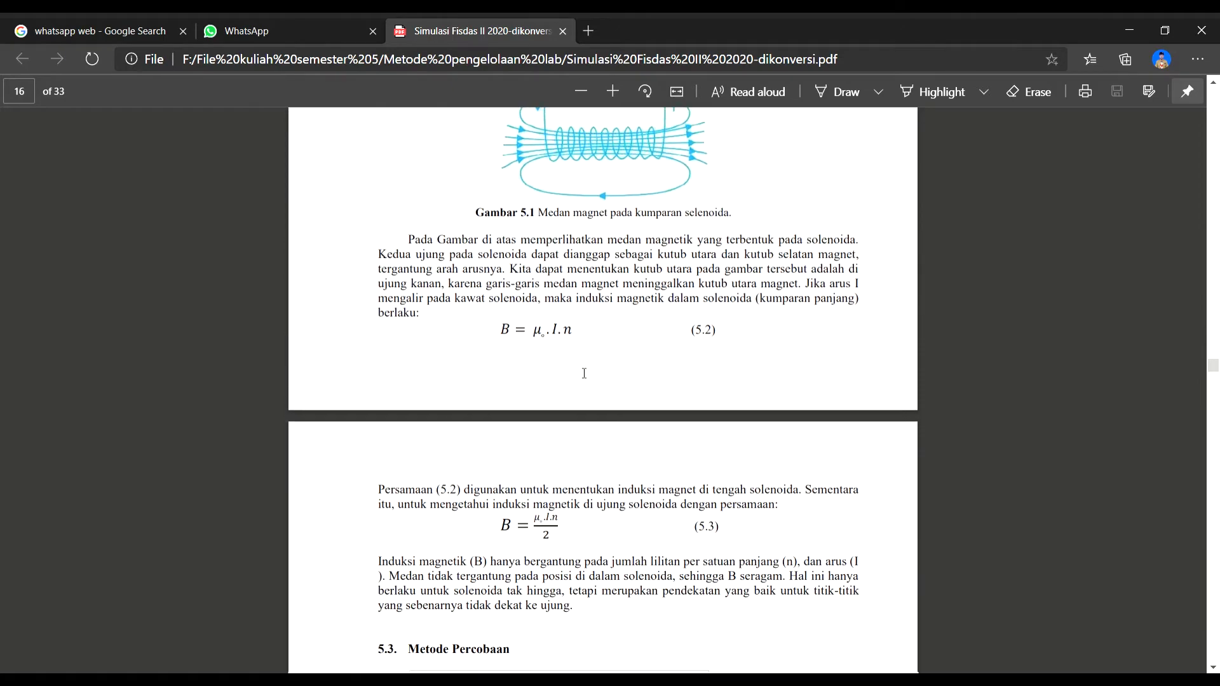
- Examine the Metode Percobaan section with the page fitted to width, including the simulation figure and the experiment procedure
scroll(633, 237, "down", 8)
scroll(582, 254, "down", 3)
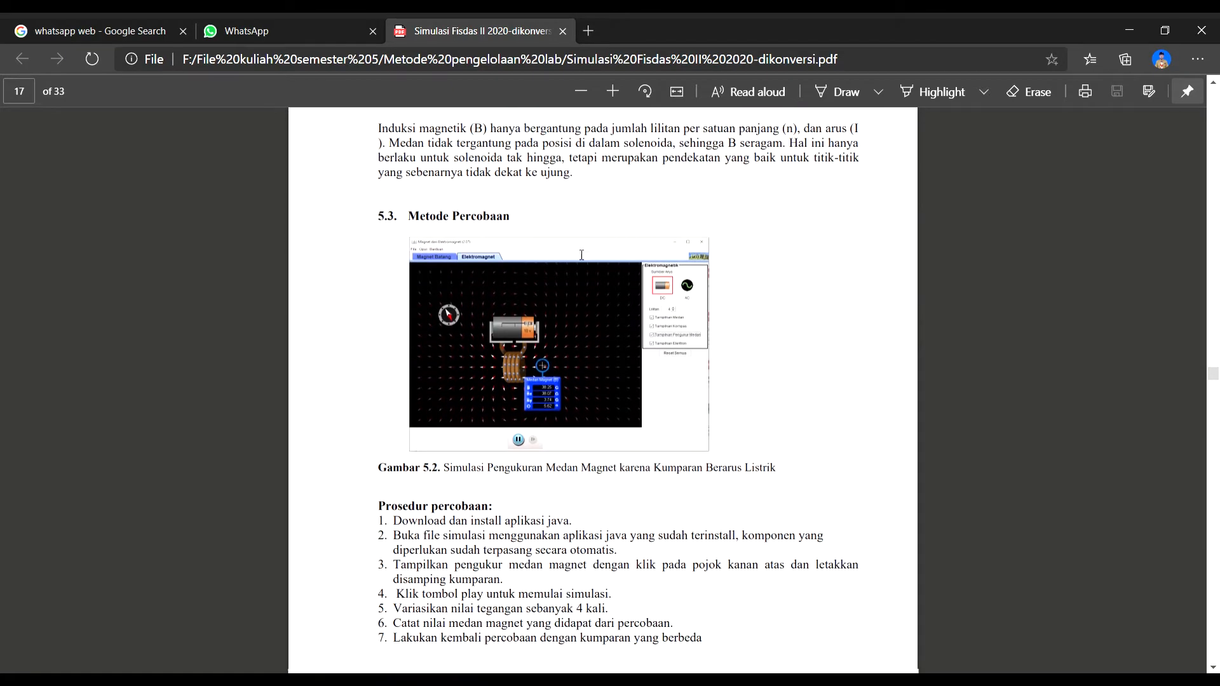
scroll(530, 241, "up", 2)
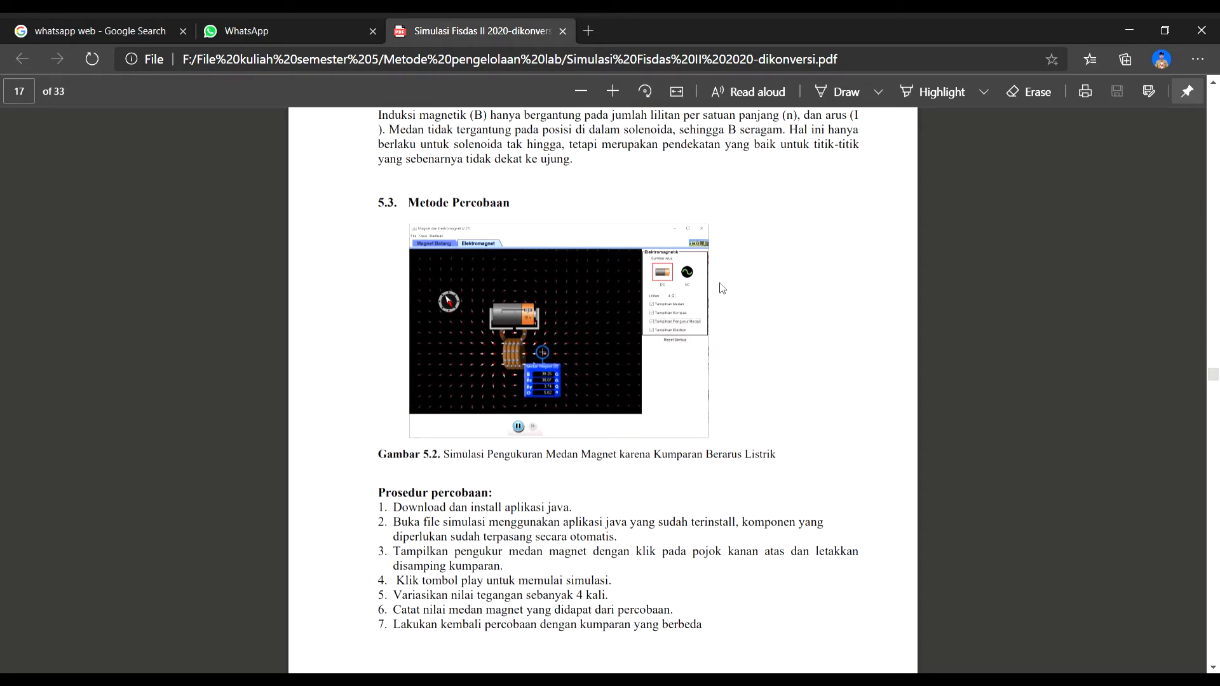
left_click(676, 91)
scroll(810, 238, "down", 2)
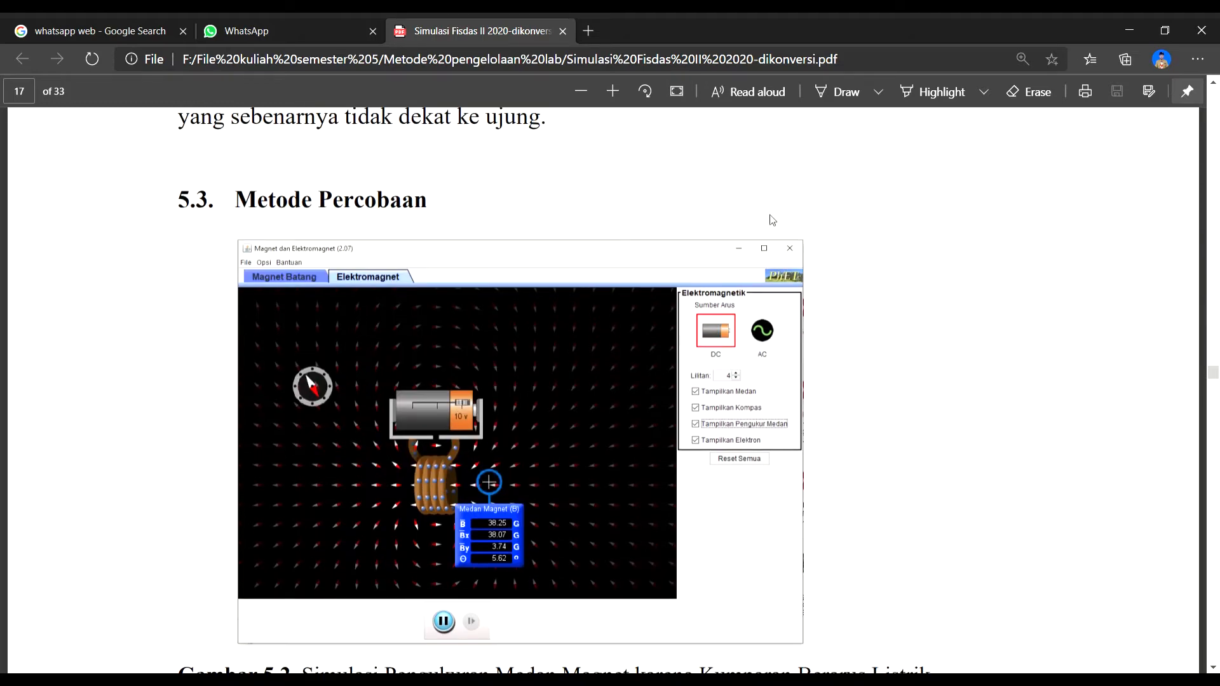
scroll(499, 212, "down", 3)
scroll(501, 212, "down", 7)
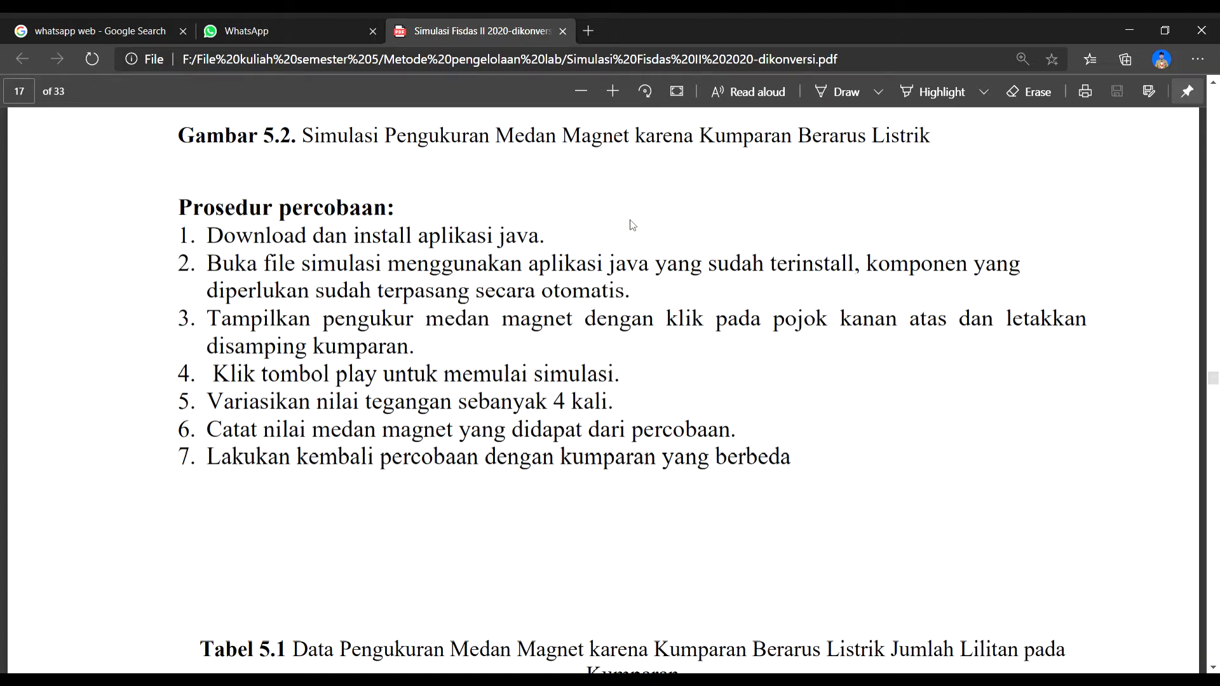
scroll(591, 242, "up", 4)
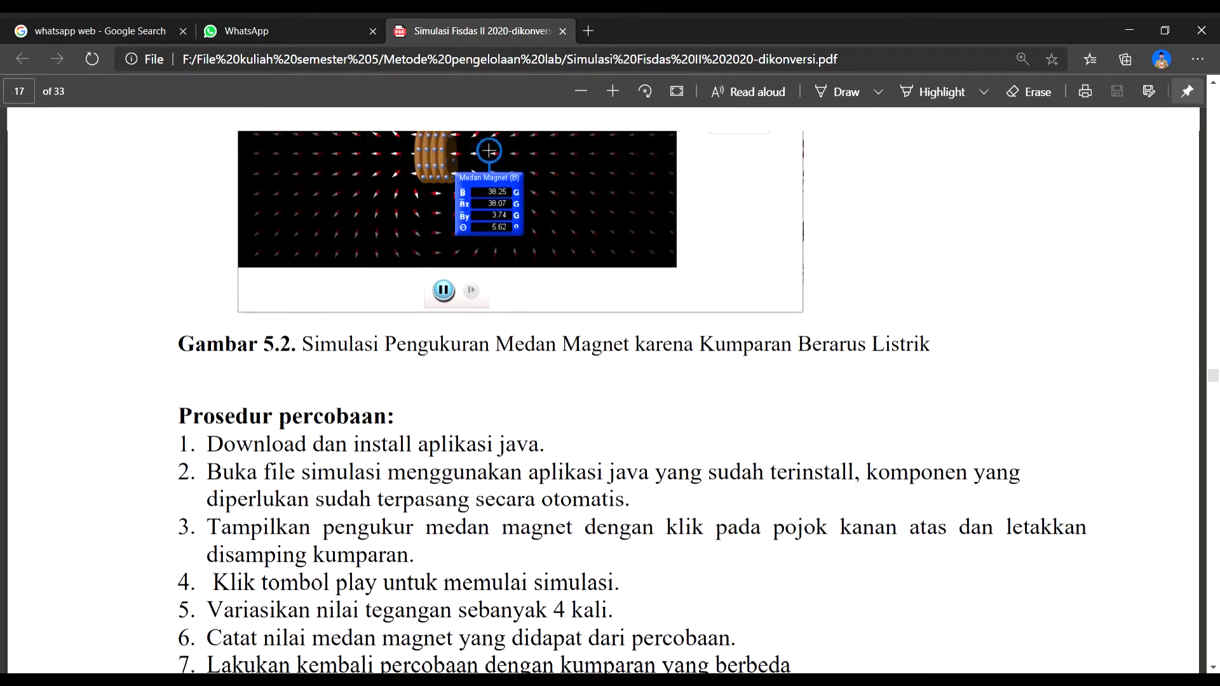
scroll(606, 248, "up", 2)
scroll(385, 284, "down", 6)
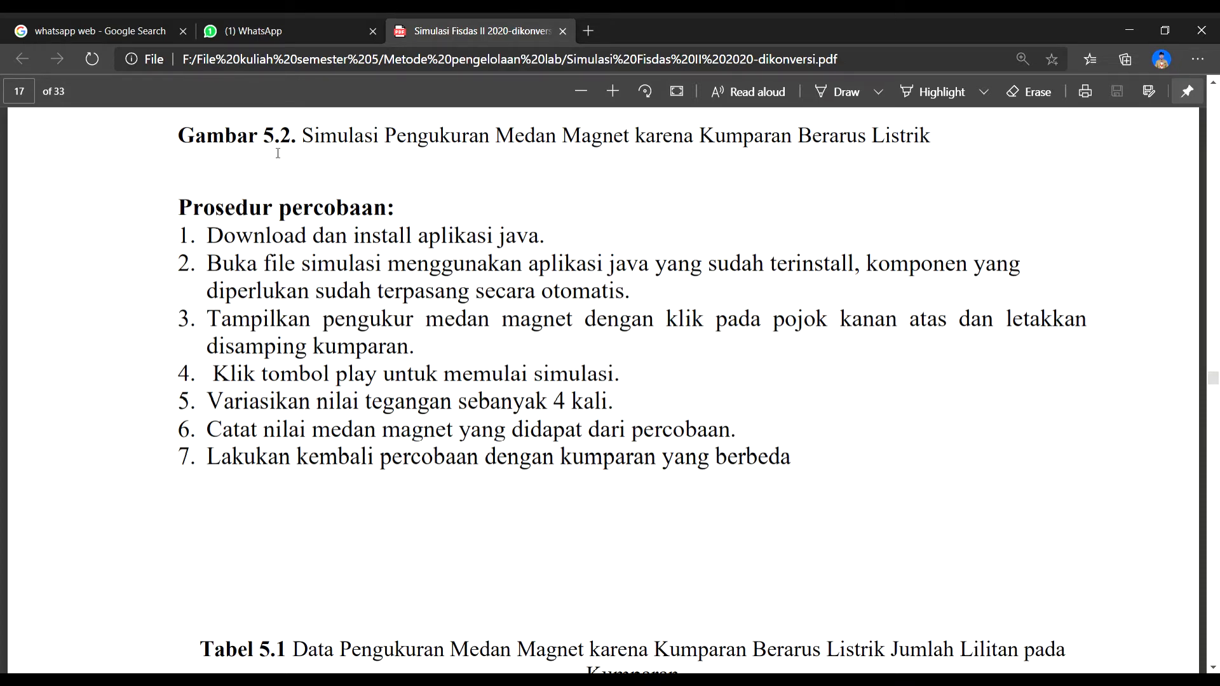
- Switch to WhatsApp, open the PhET magnets-and-electromagnets link from the MPL MODUL 7 chat, and pause its Electromagnet simulation
left_click(278, 33)
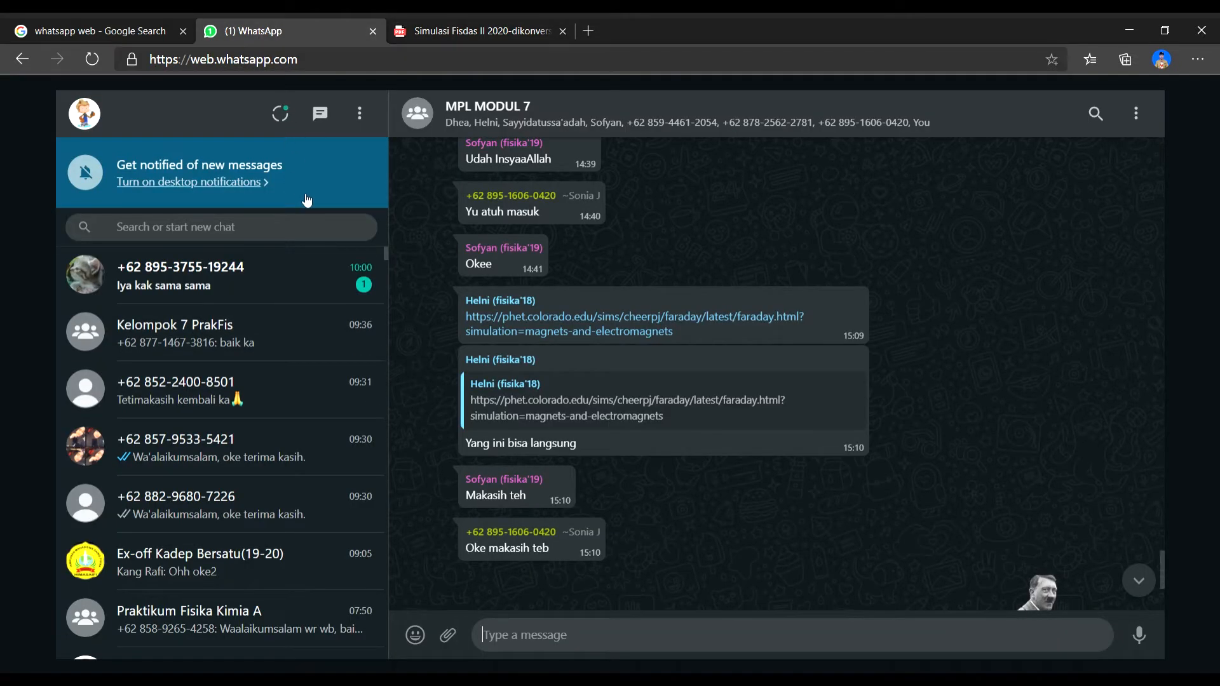
left_click(578, 327)
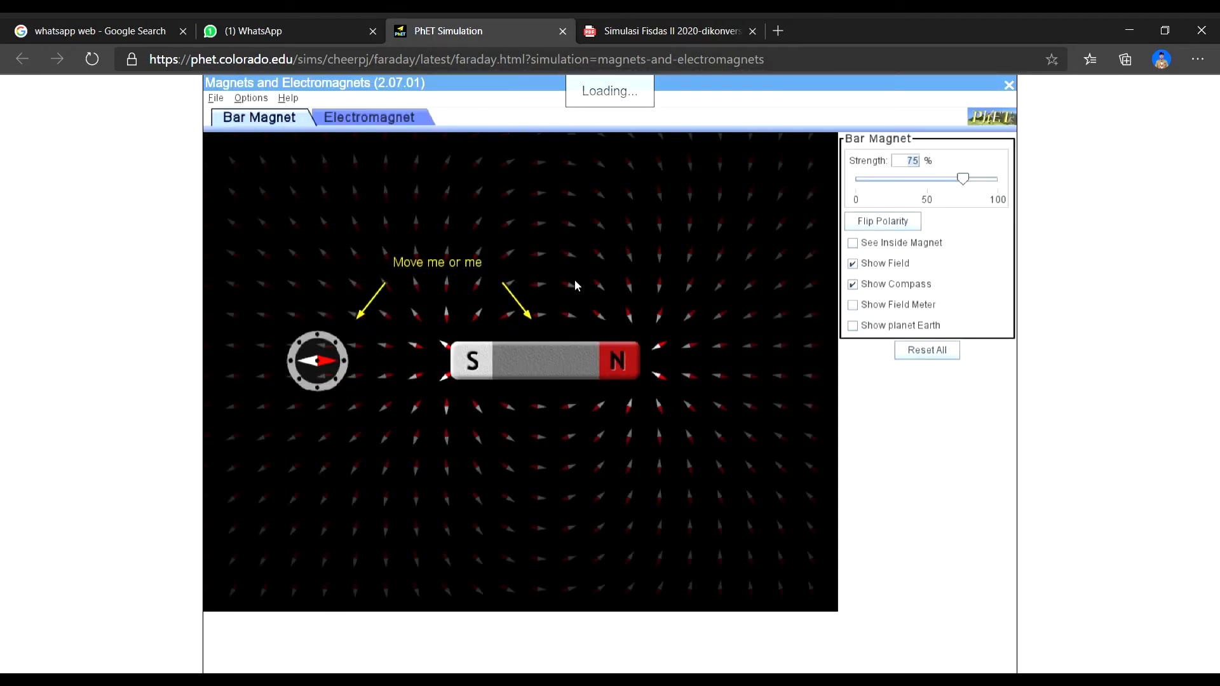
left_click(402, 121)
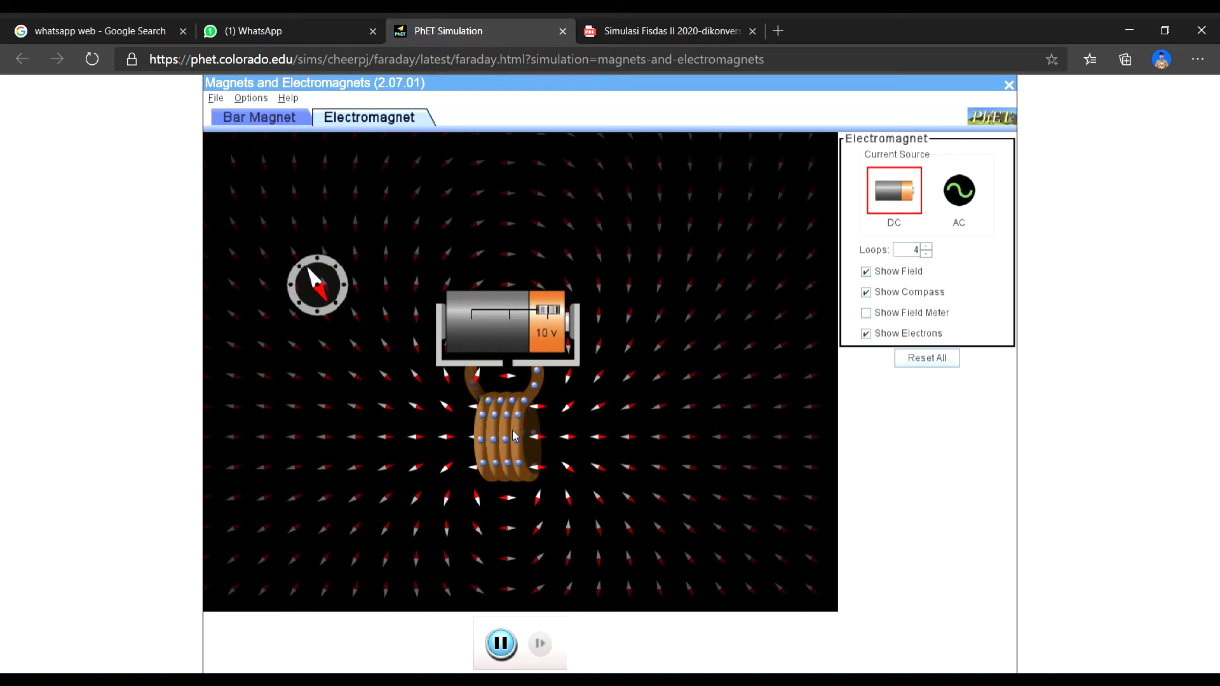
left_click(505, 644)
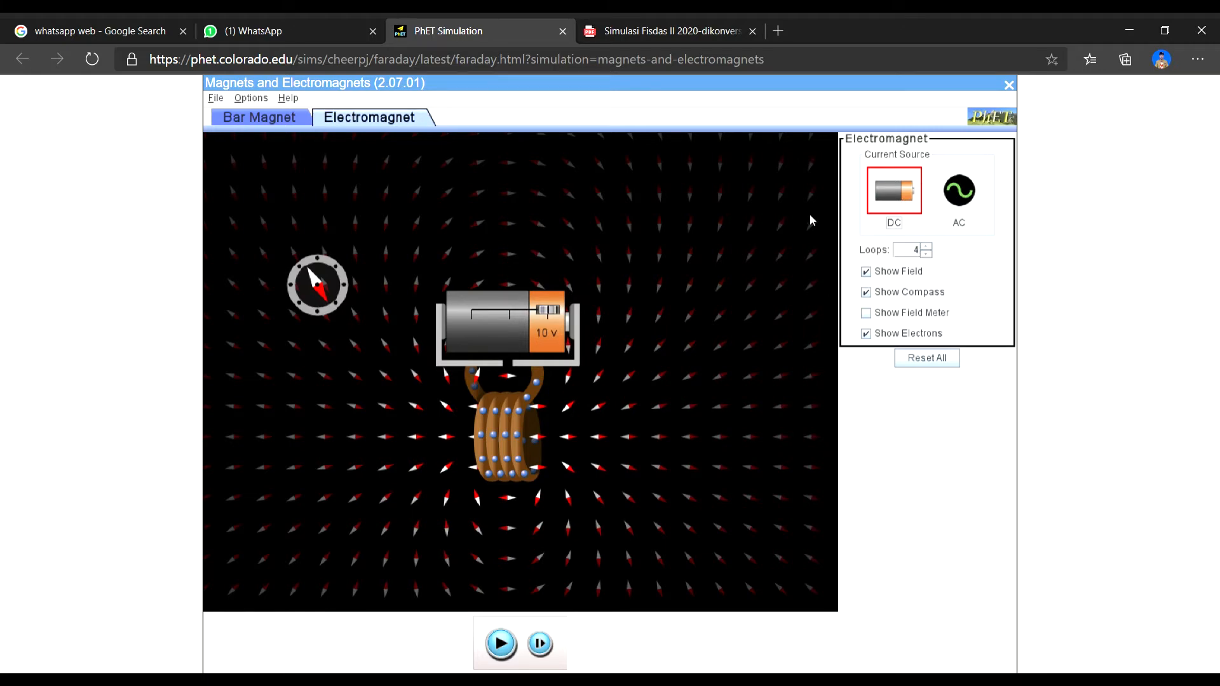
- Check the field meter instruction in the PDF procedure, then show the field meter in the simulation and place it just right of the coil
left_click(660, 30)
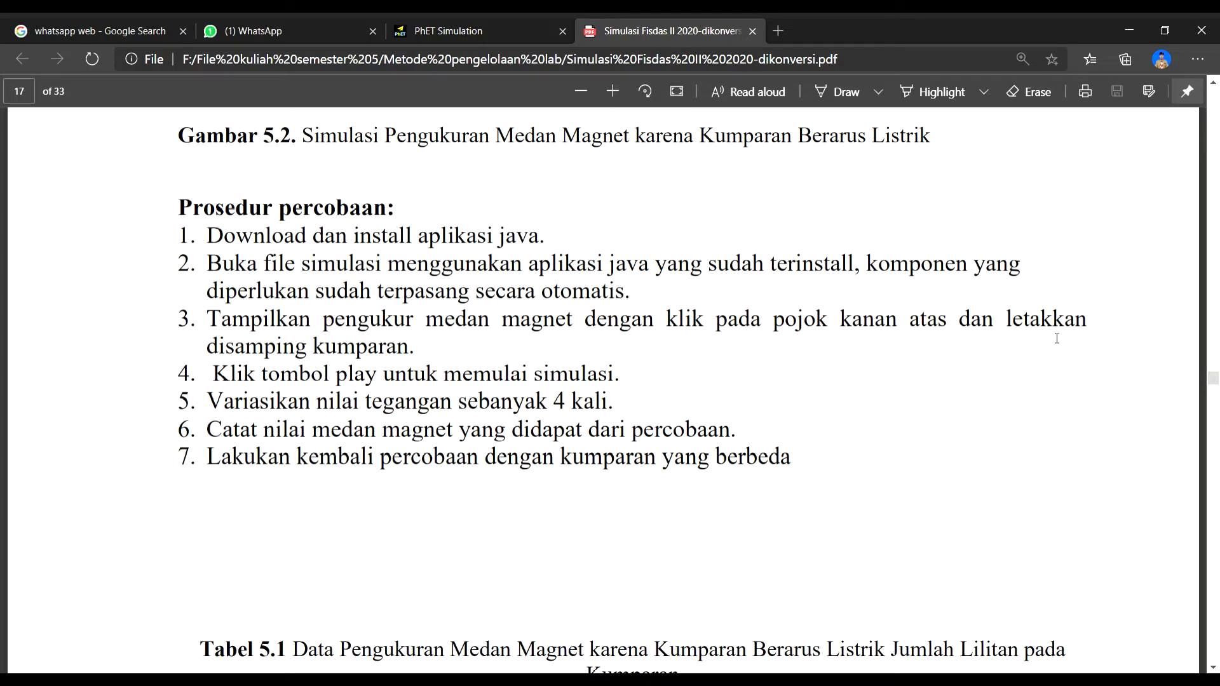
left_click(451, 29)
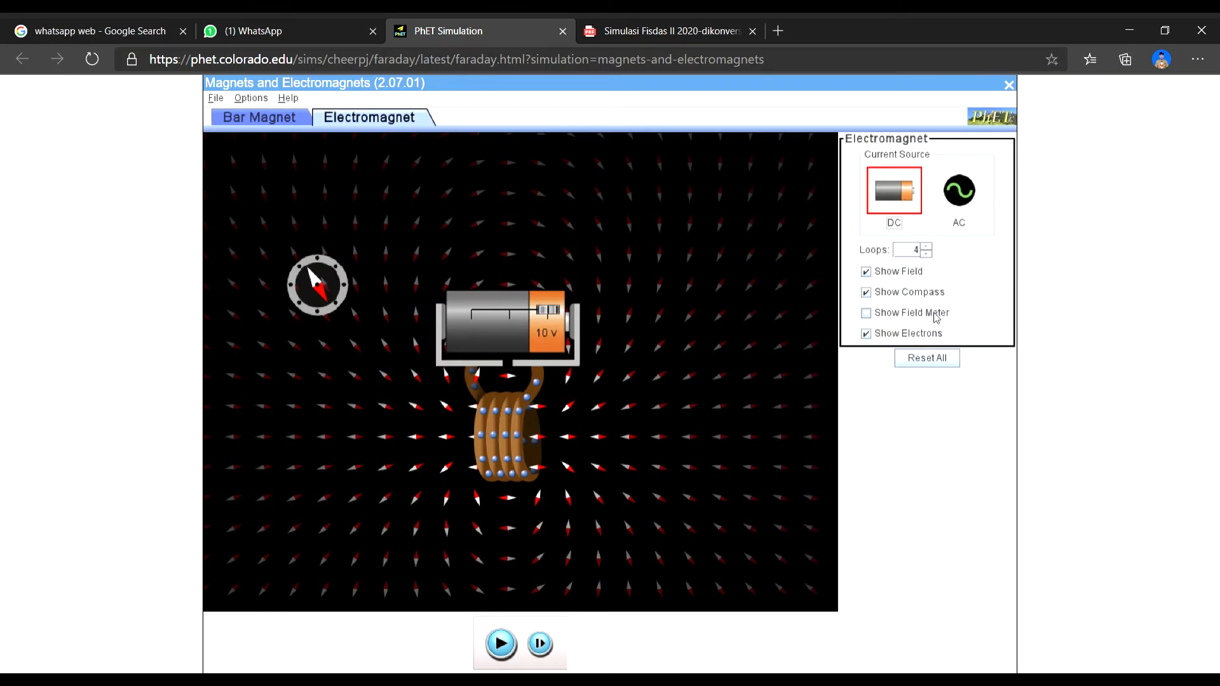
left_click(867, 313)
left_click(867, 313)
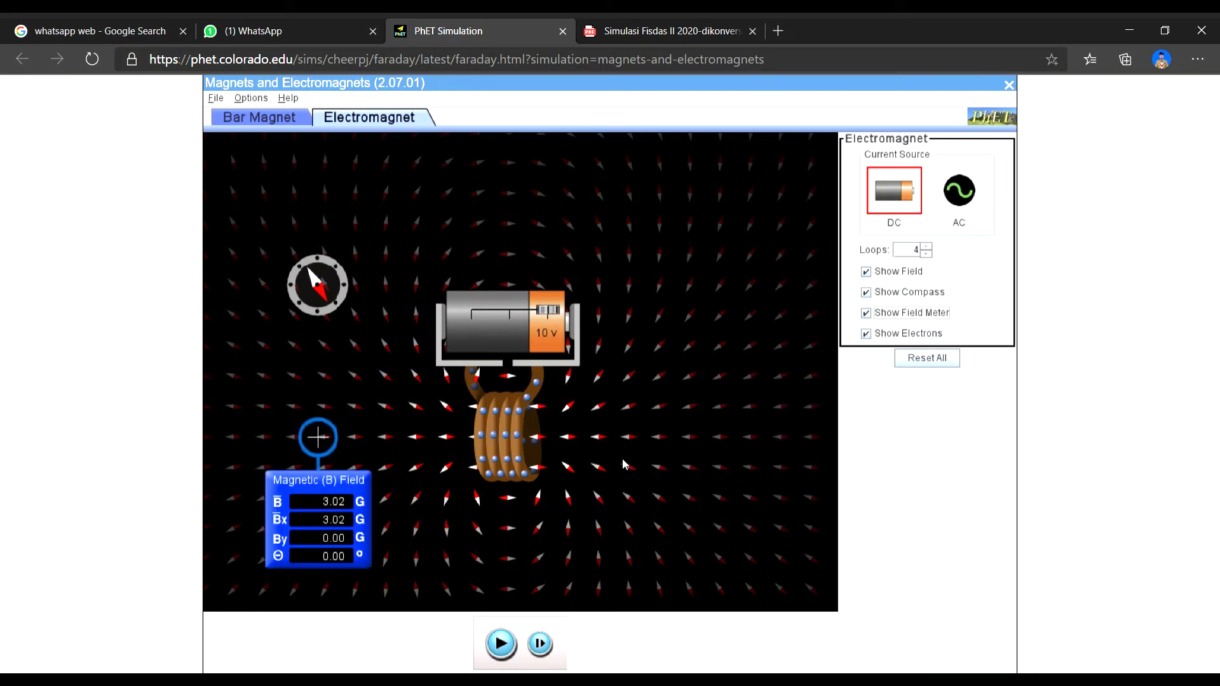
left_click_drag(341, 484, 581, 485)
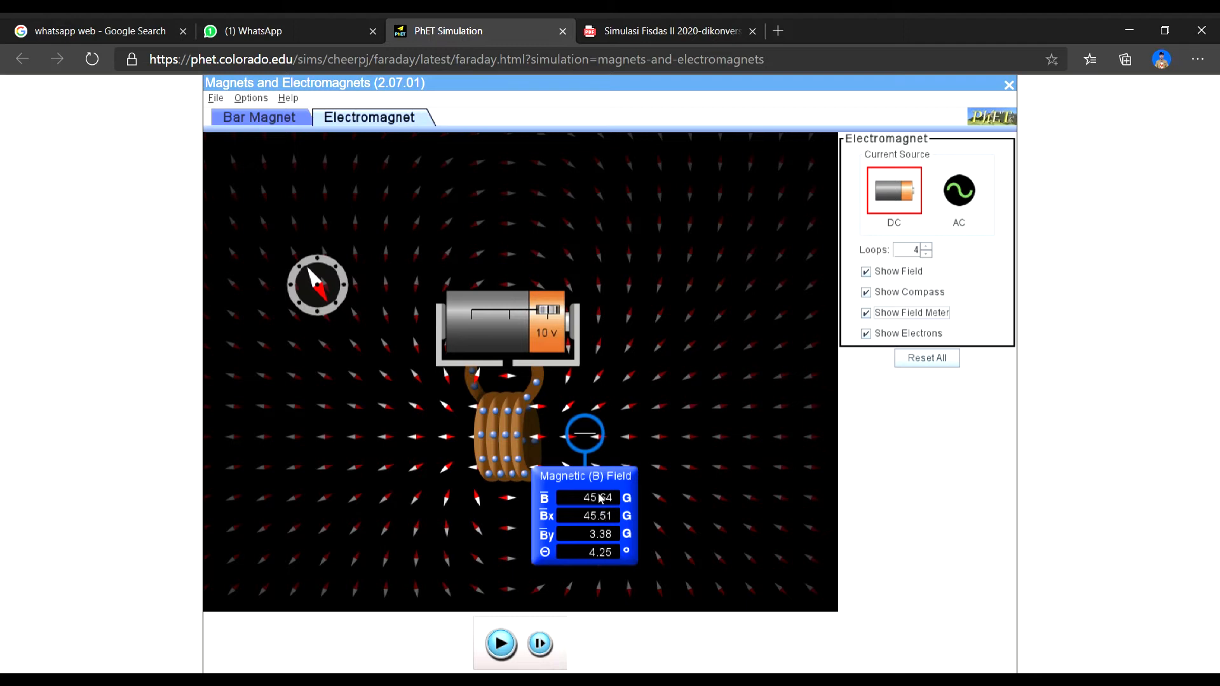
- Check the procedure's start instruction in the PDF and resume the PhET electromagnet simulation
left_click(664, 27)
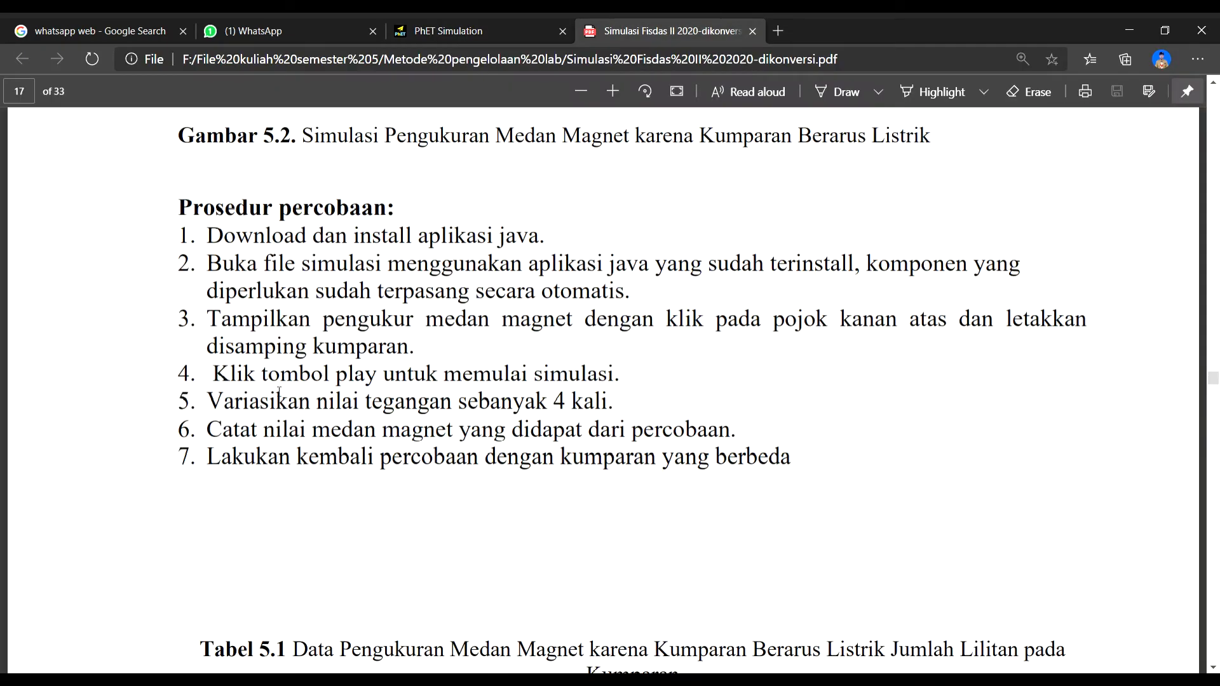
left_click(457, 29)
left_click(501, 644)
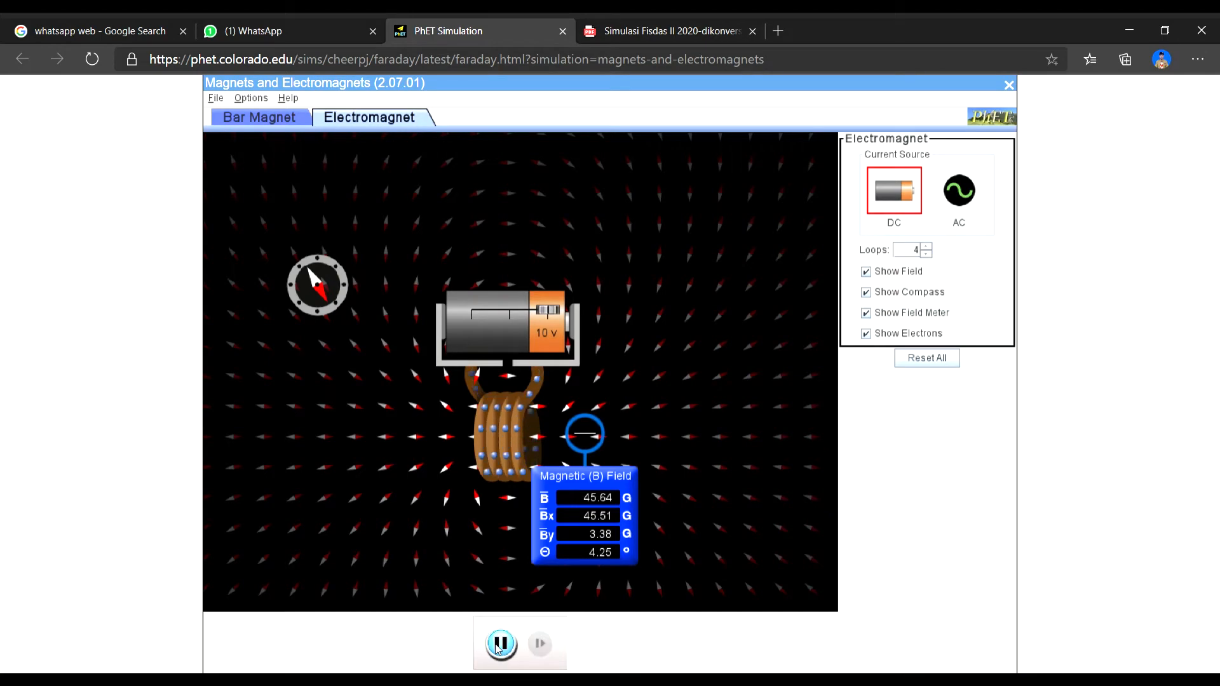
- Following the PDF procedure, vary the simulation's battery voltage to 6 V, 7 V and 10 V
left_click(664, 25)
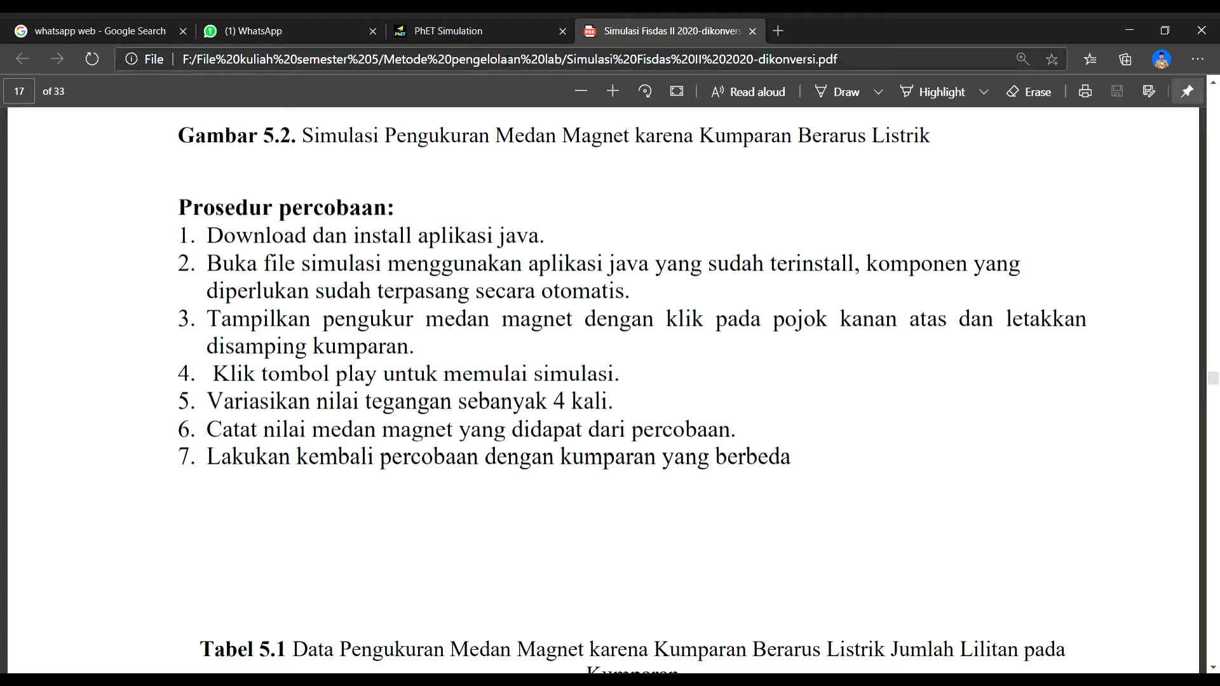
left_click(466, 19)
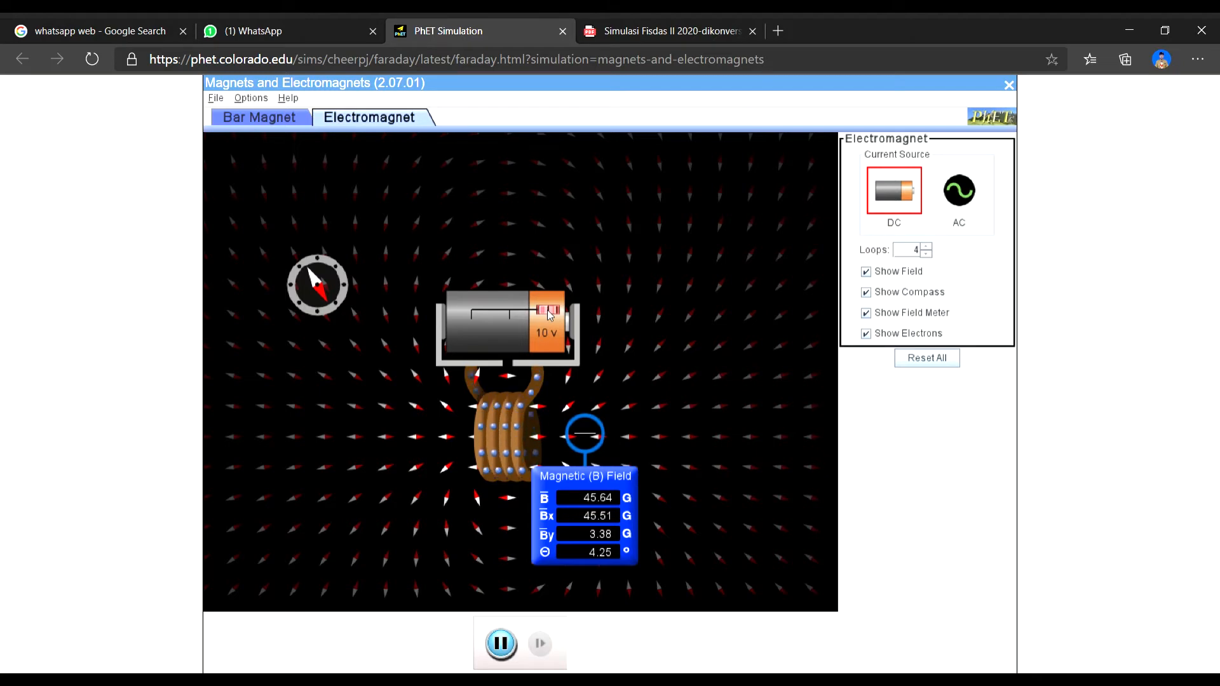
left_click(635, 31)
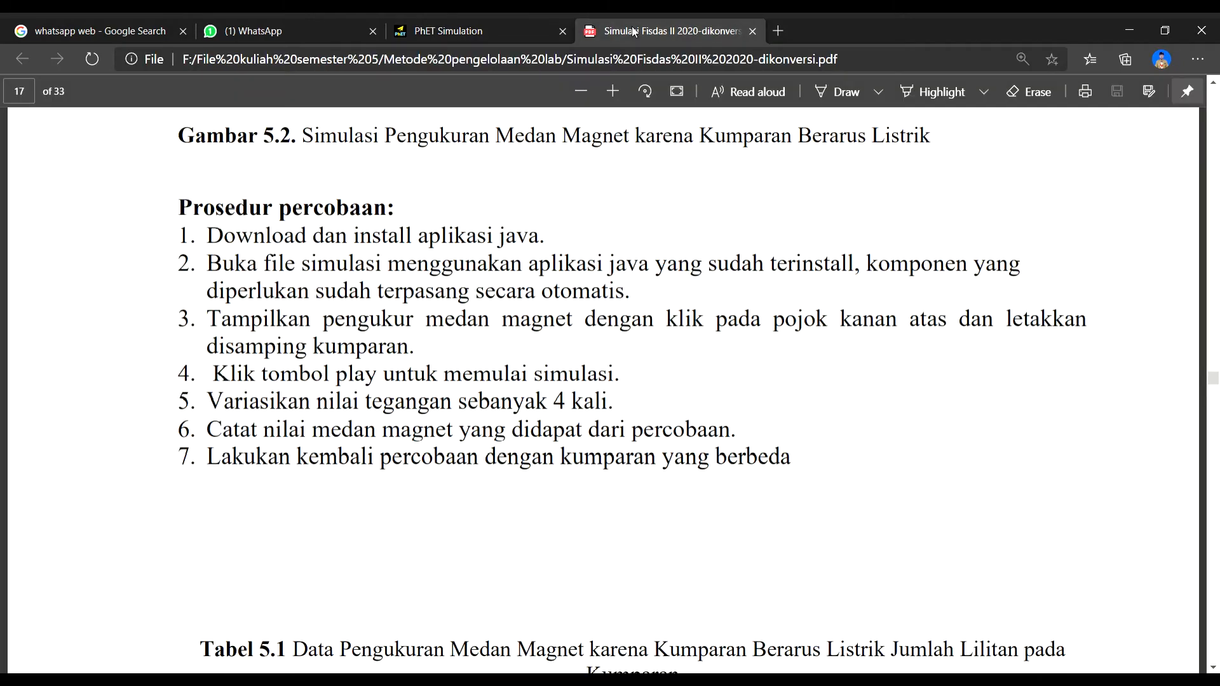
left_click(481, 20)
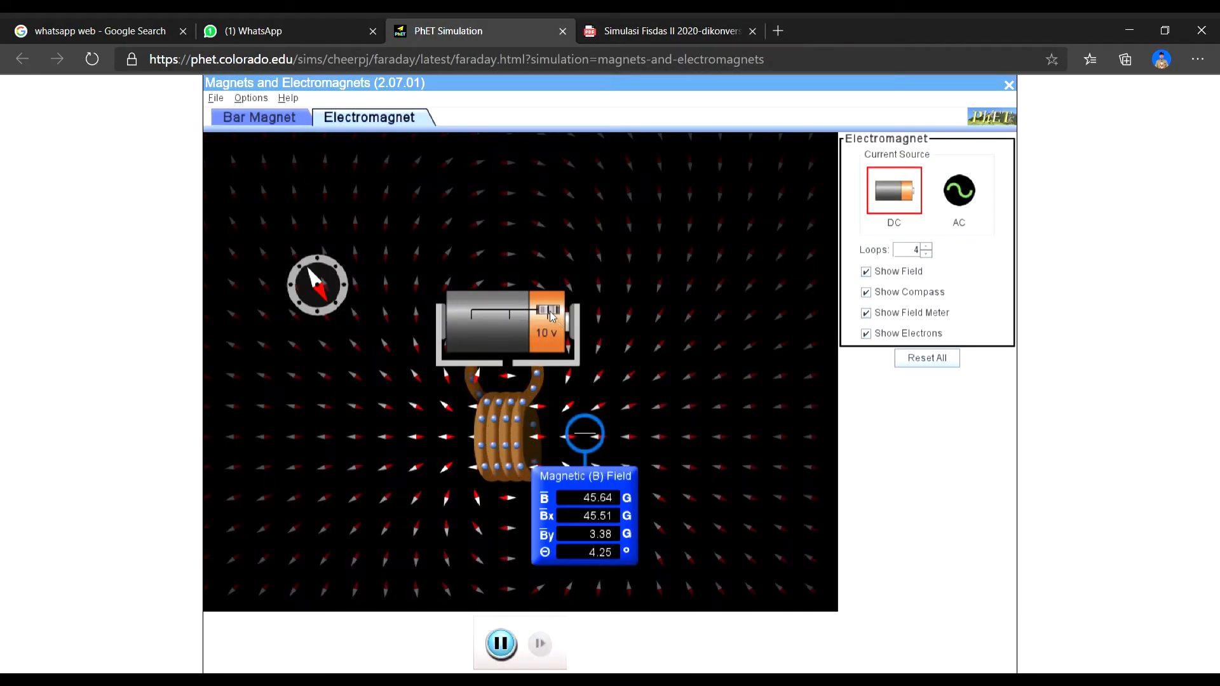
left_click_drag(550, 316, 536, 315)
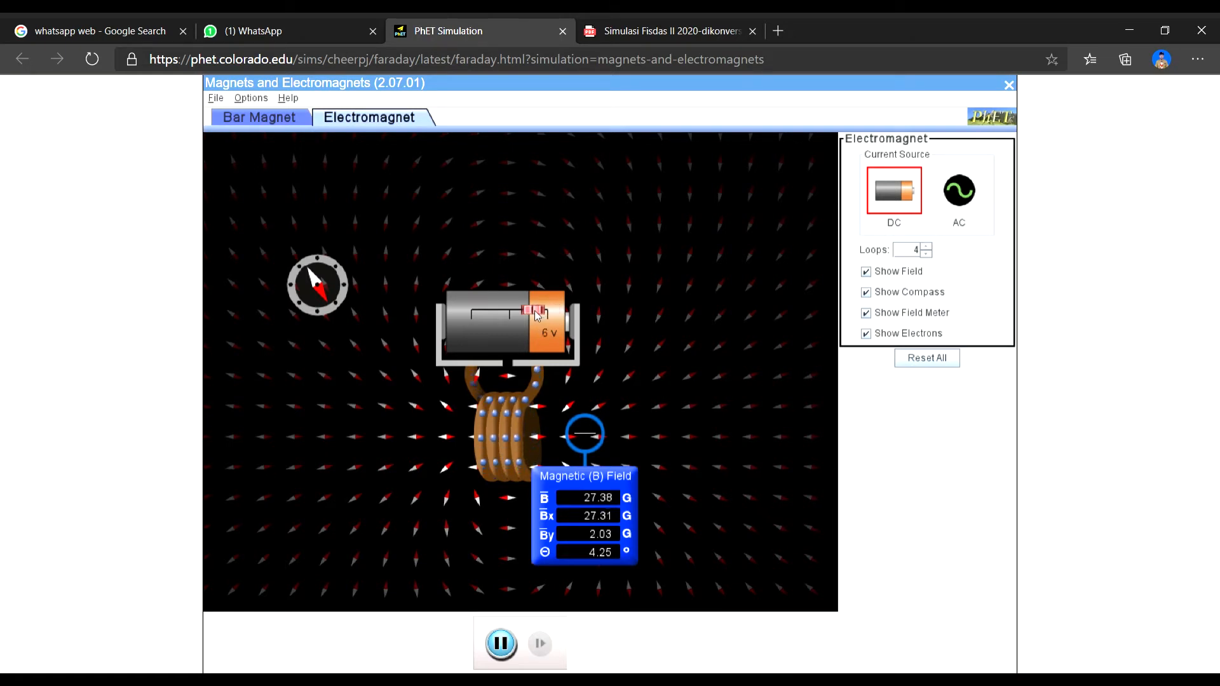
mouse_move(536, 315)
left_mouse_down()
mouse_move(554, 316)
mouse_move(538, 309)
left_mouse_up()
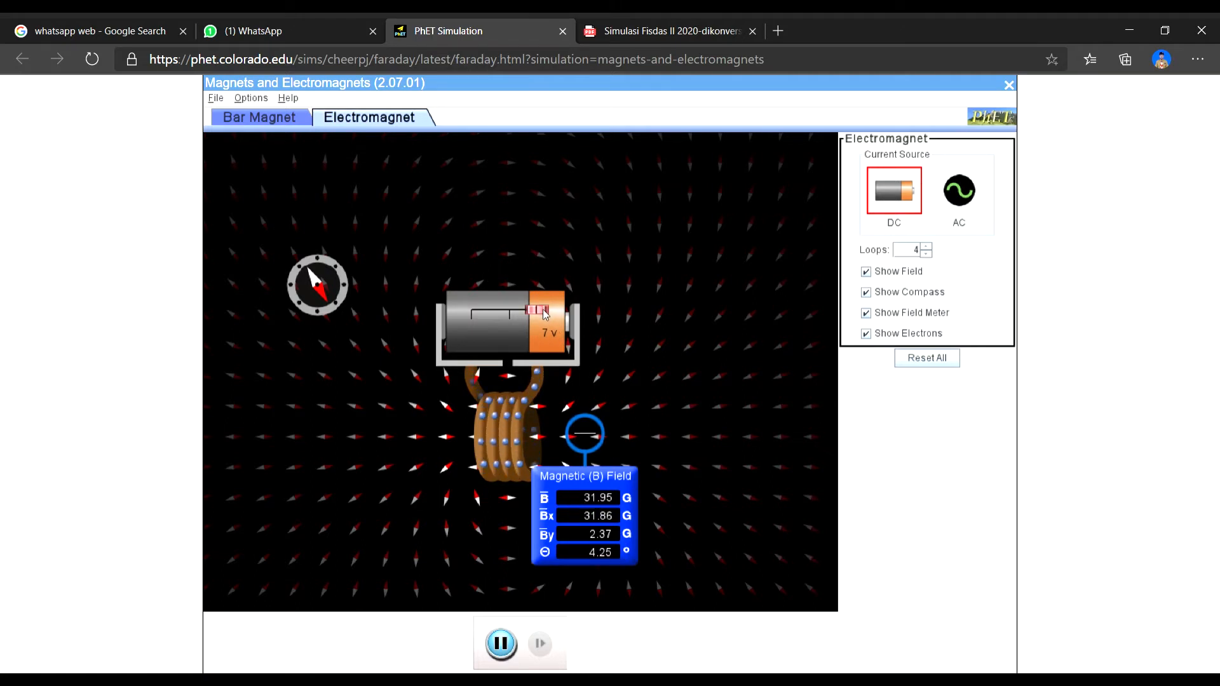
left_click_drag(545, 313, 552, 313)
left_click_drag(552, 313, 559, 312)
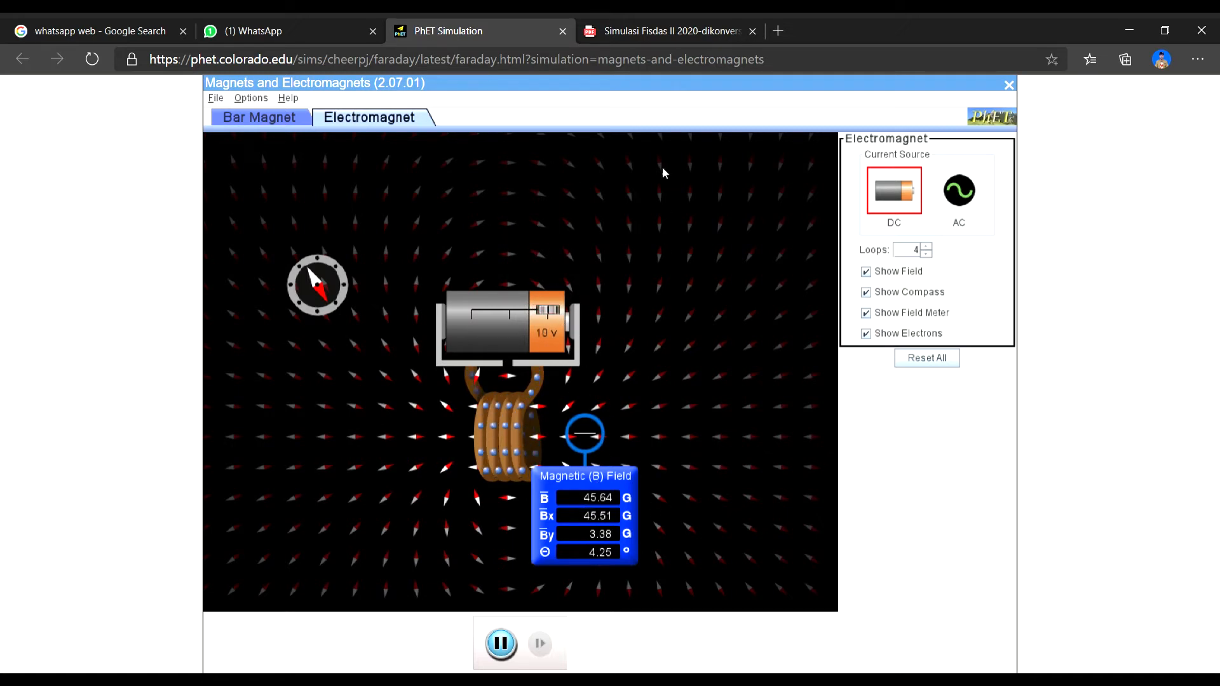
- Check the procedure's instruction on using a different coil and reduce the electromagnet to 2 loops in the simulation
left_click(622, 21)
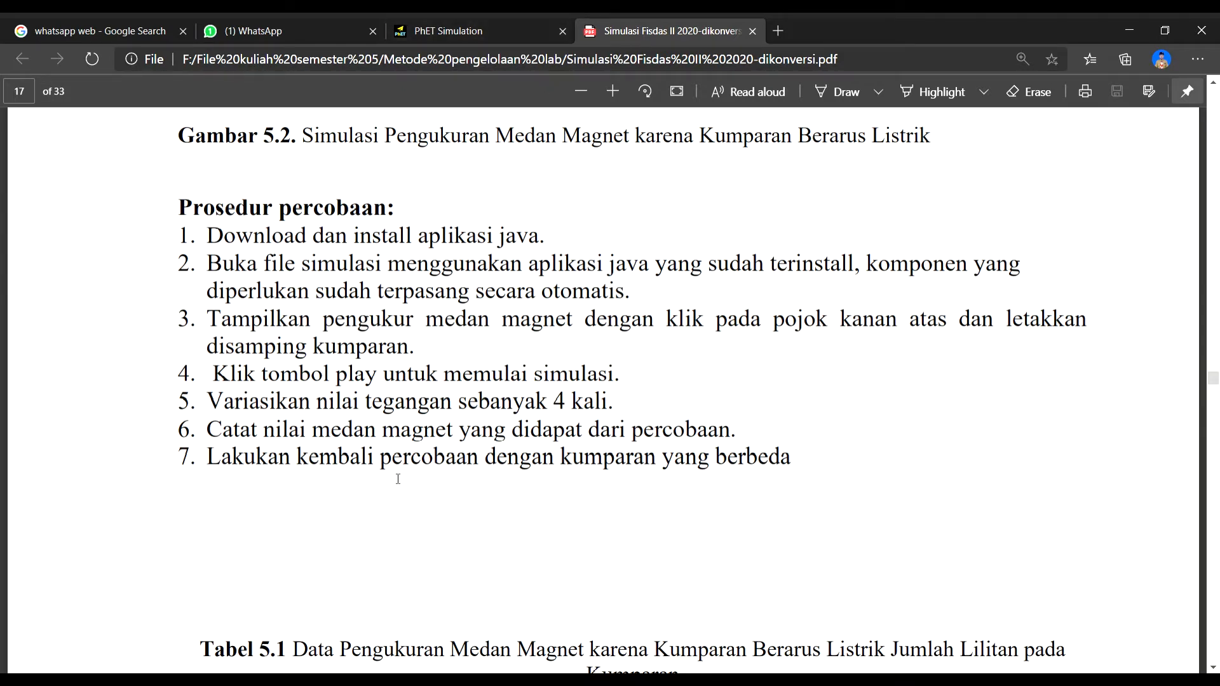
left_click(456, 35)
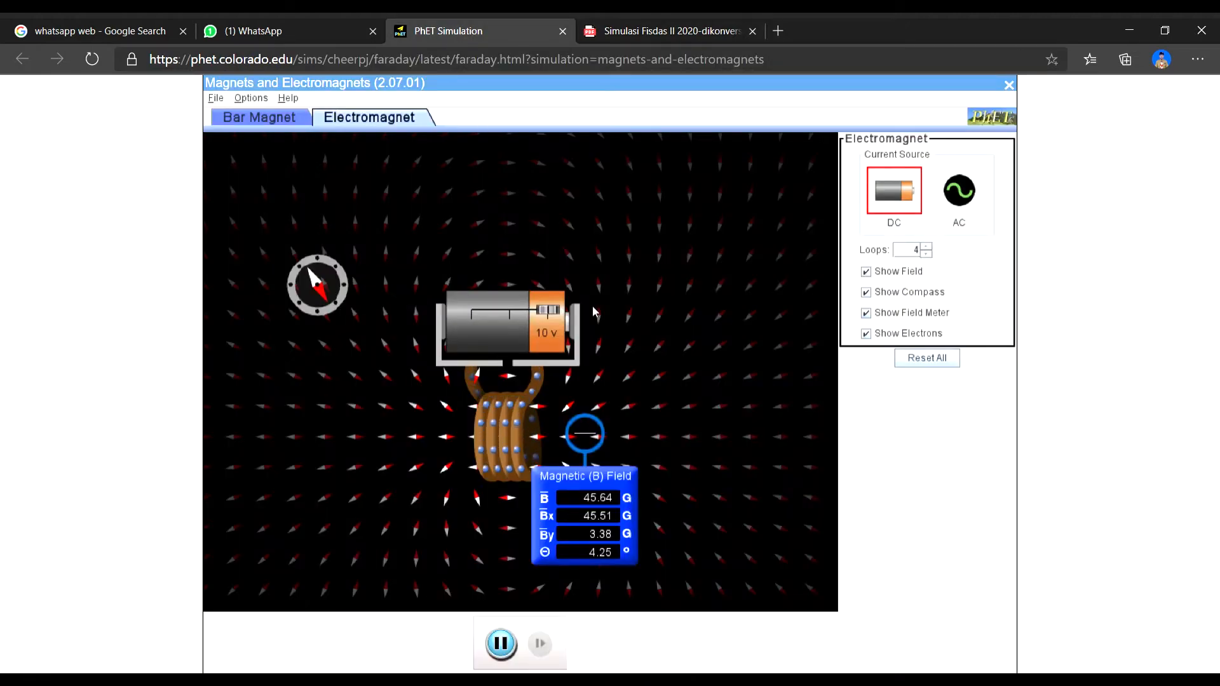
left_click(927, 255)
left_click(927, 255)
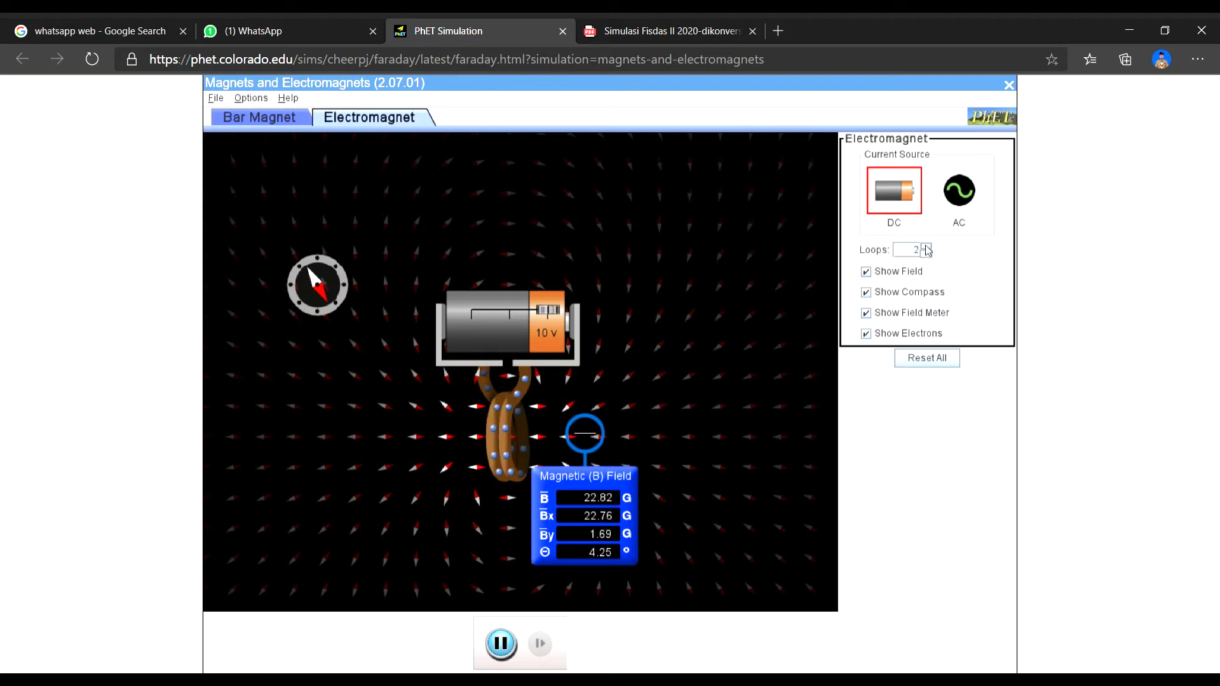
- Switch to the PDF and review Tabel 5.1 for the number of loops, V, I and B measurement data
left_click(660, 31)
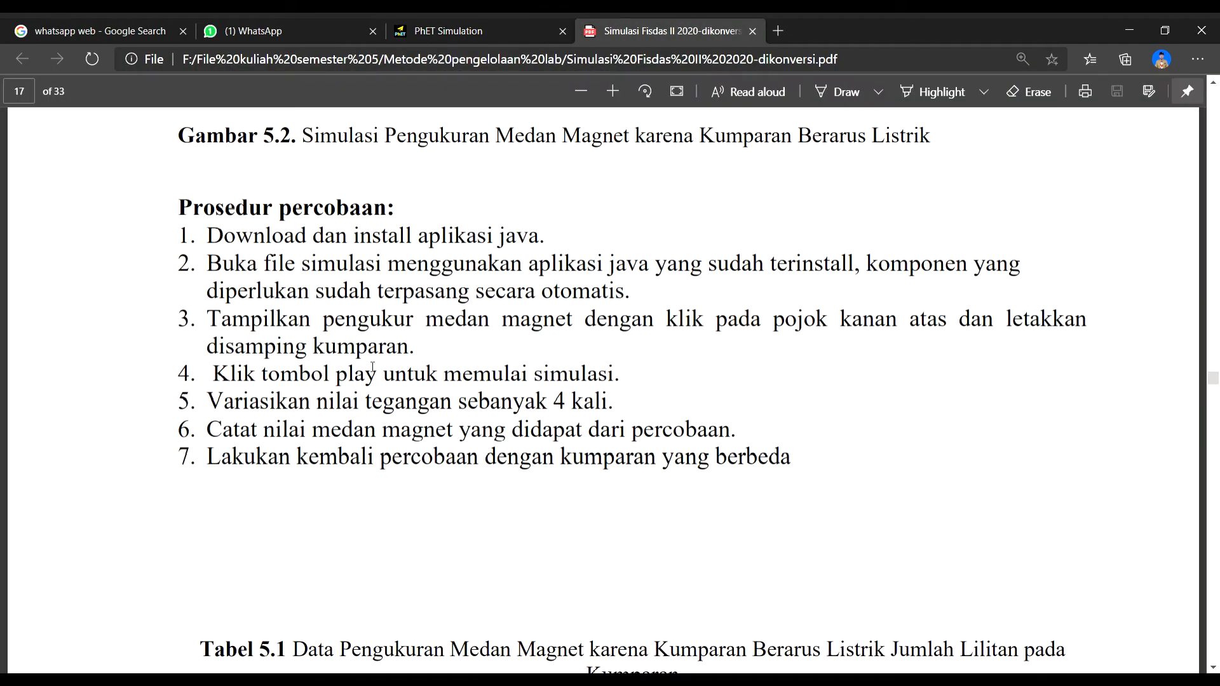
scroll(370, 363, "down", 5)
scroll(371, 363, "down", 2)
scroll(370, 363, "up", 1)
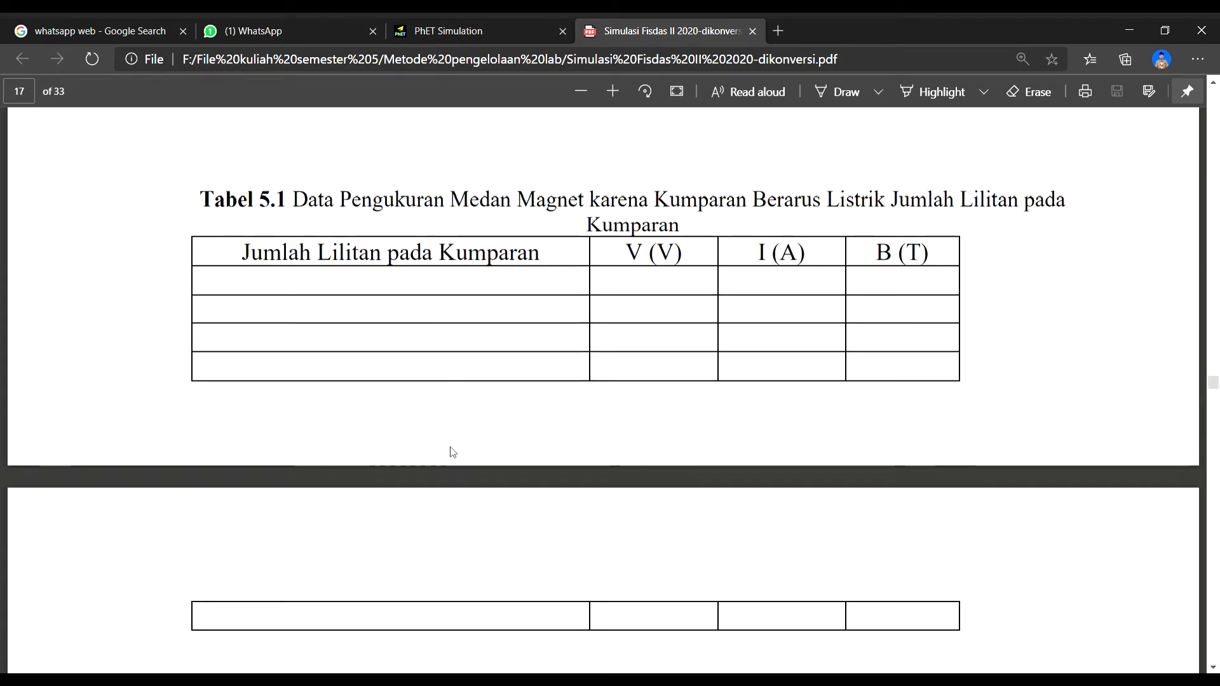
scroll(452, 451, "down", 3)
scroll(462, 433, "up", 4)
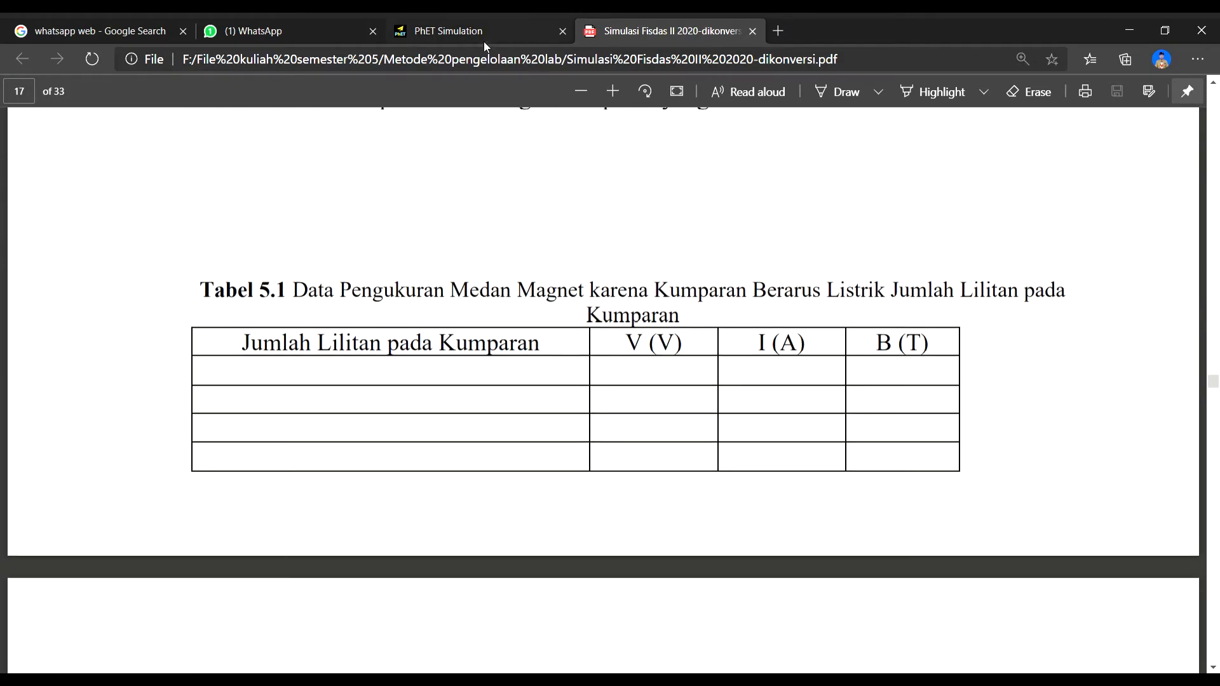
- Return to the PhET simulation and vary the electromagnet's number of loops, raising it to 4 and reducing it to 1
left_click(483, 33)
left_click(926, 253)
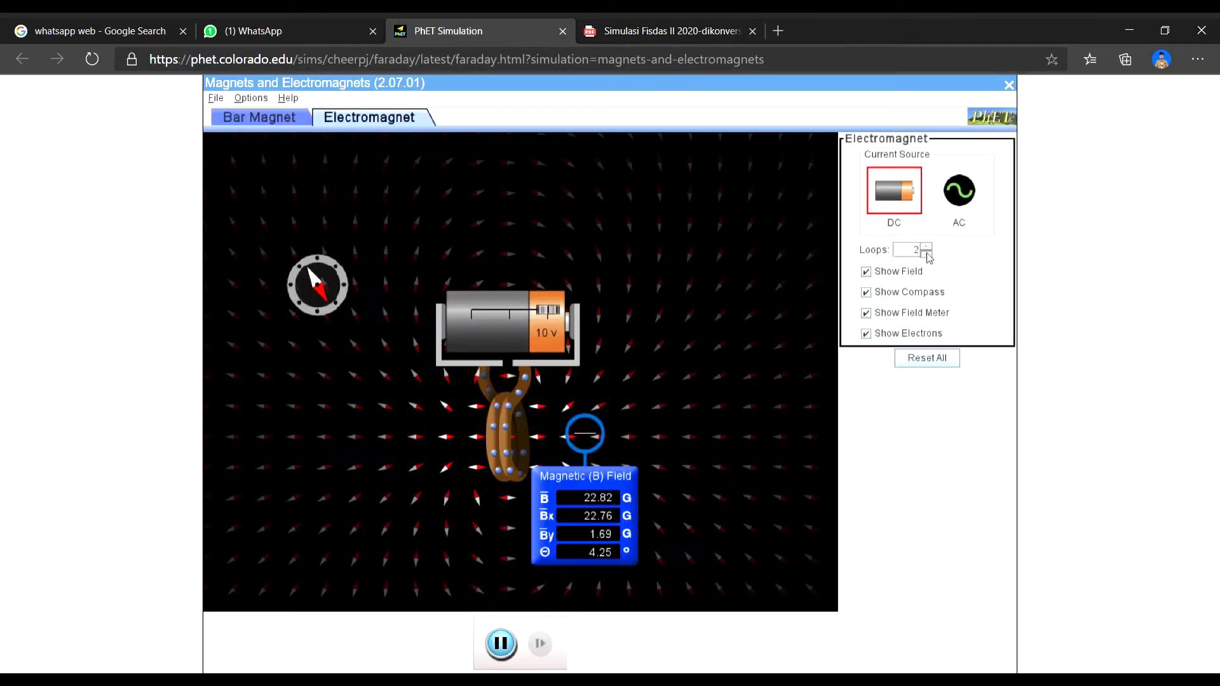
left_click(927, 247)
left_click(926, 247)
left_click(927, 247)
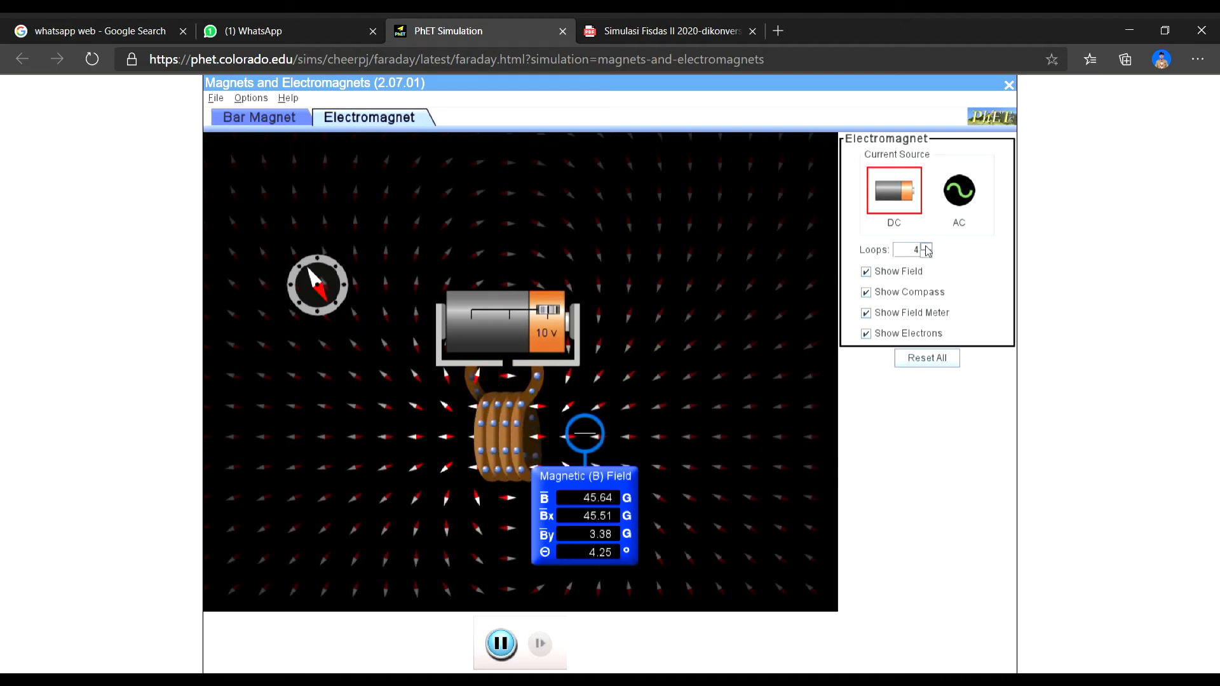
left_click(926, 254)
left_click(926, 254)
left_click(926, 254)
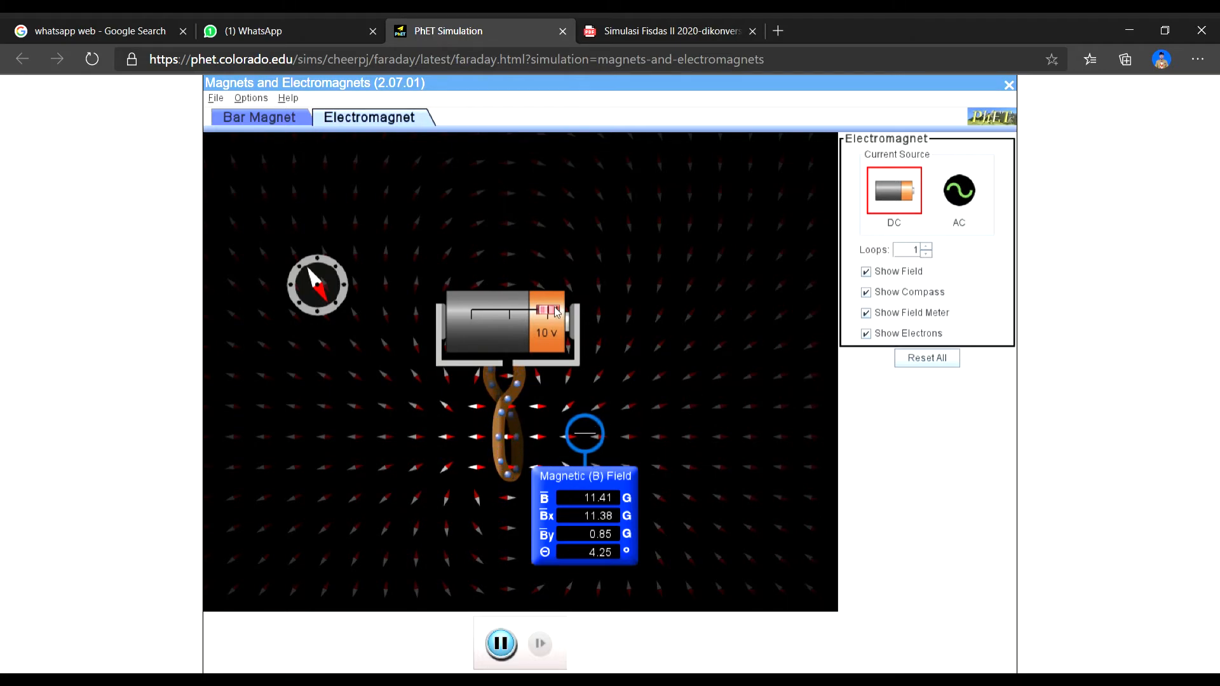
- Review the experiment procedure in the PDF and set the simulation's battery voltage to 7 V
left_click(642, 29)
scroll(524, 319, "up", 4)
scroll(523, 319, "up", 3)
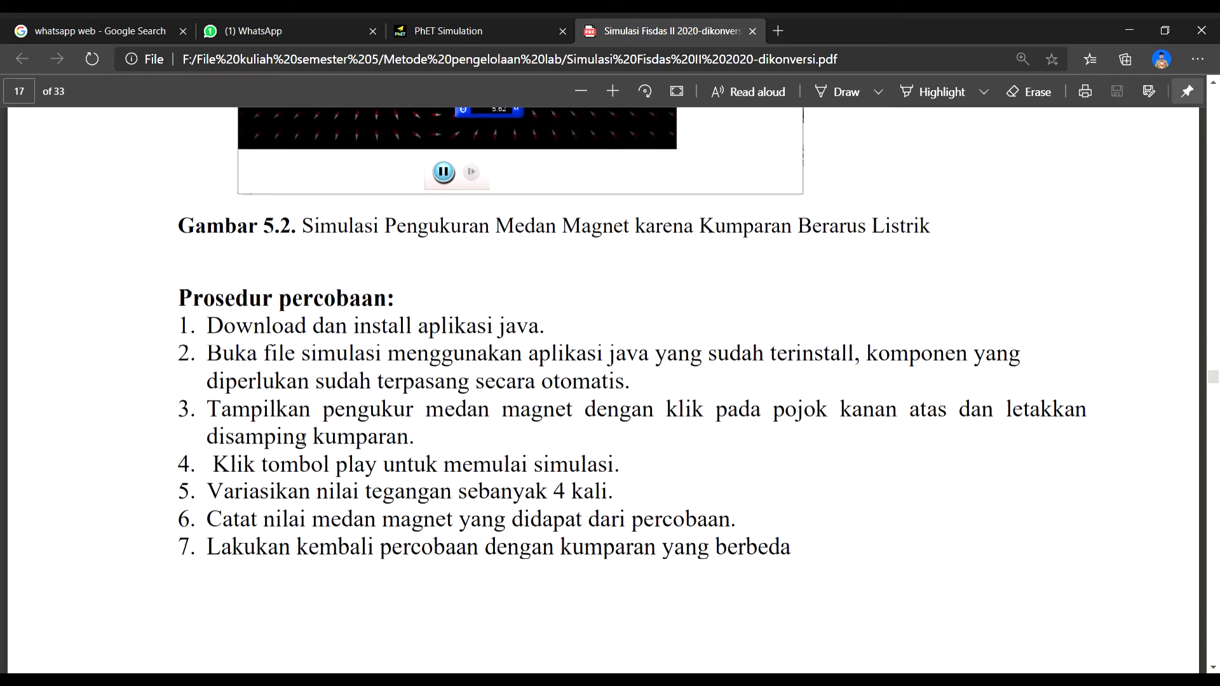
left_click(459, 29)
left_click_drag(552, 310, 542, 311)
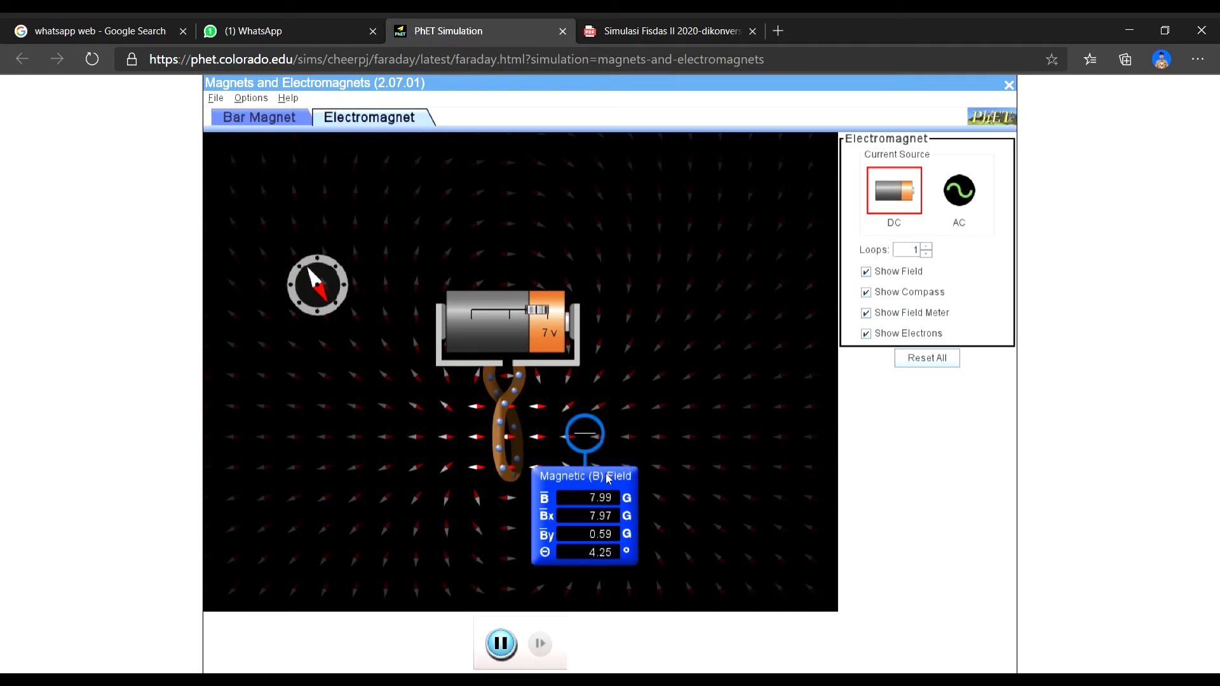
- Examine the PDF's procedure, Tabel 5.1, the Tugas Akhir questions and Gambar 5.2 of the simulation
left_click(635, 31)
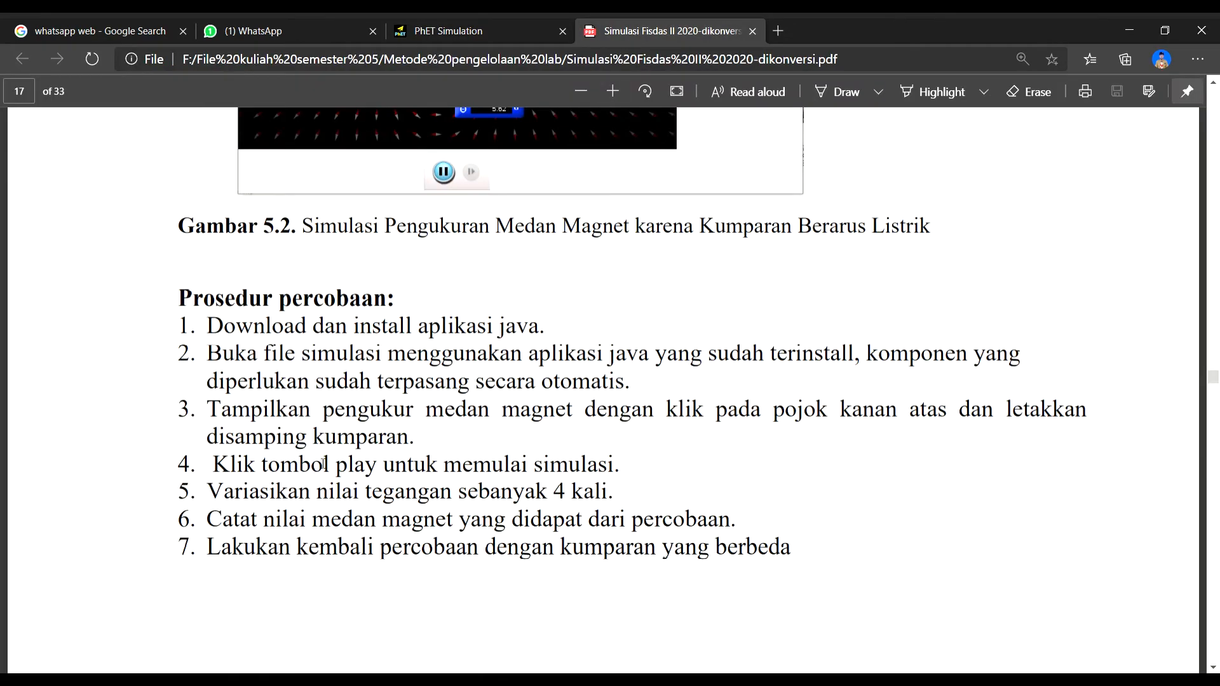
scroll(323, 465, "down", 12)
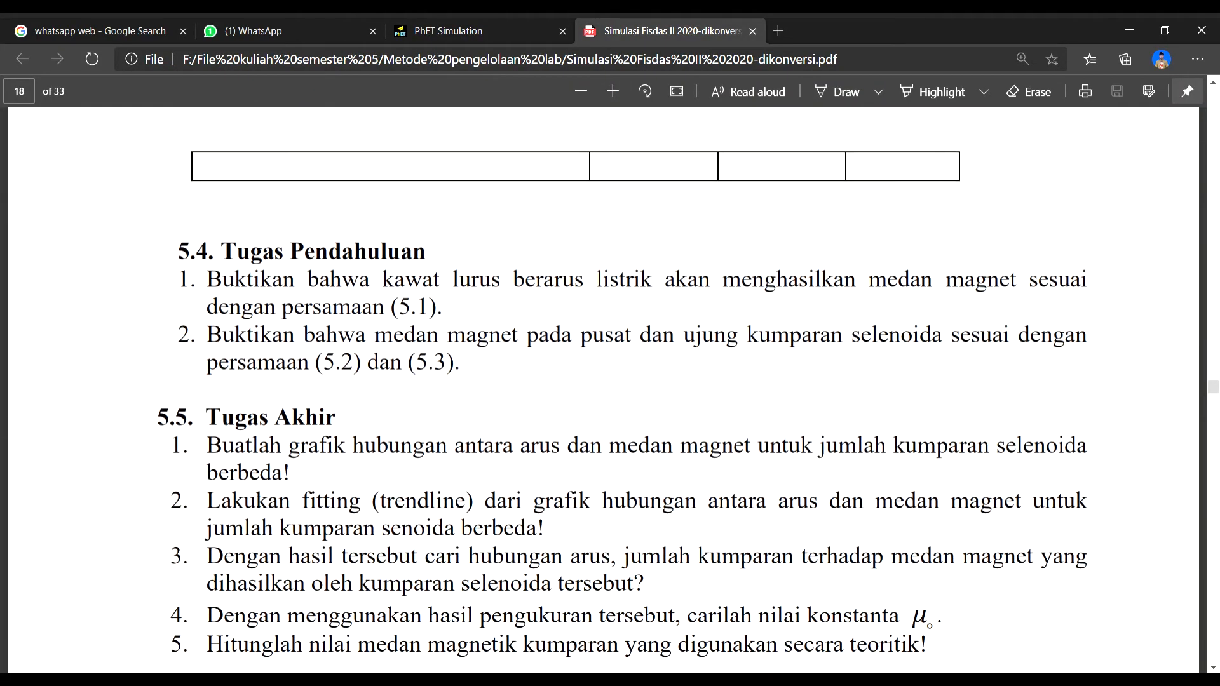
scroll(356, 352, "up", 6)
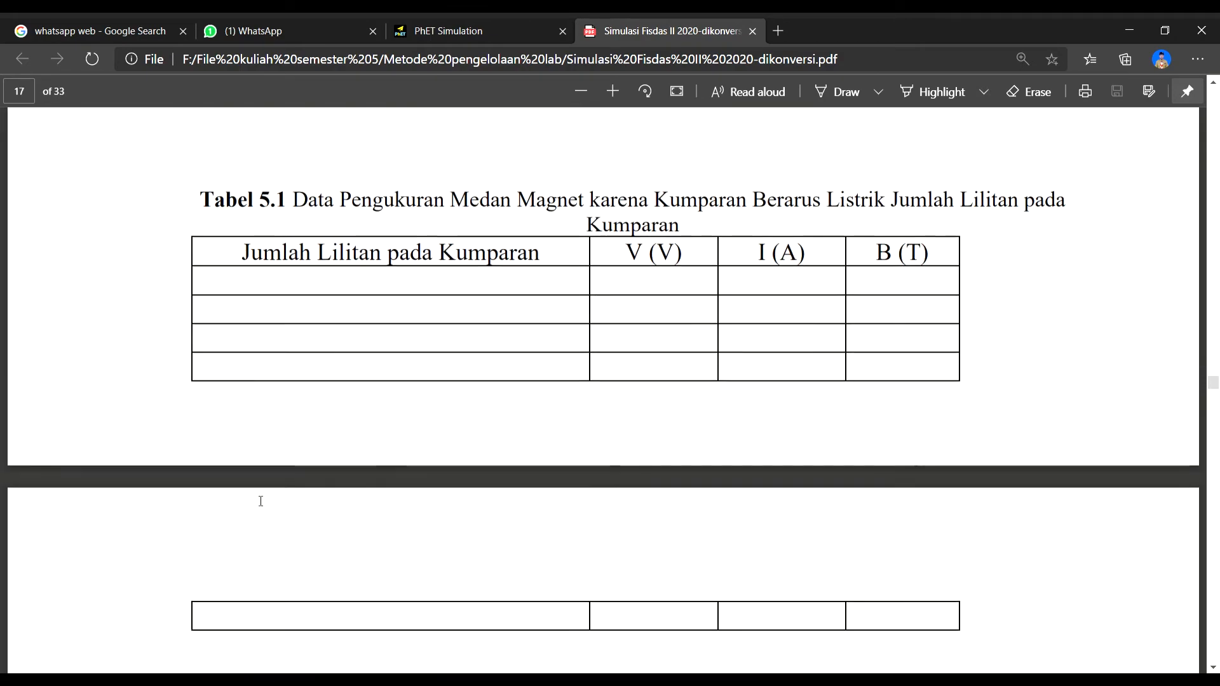
scroll(457, 380, "up", 8)
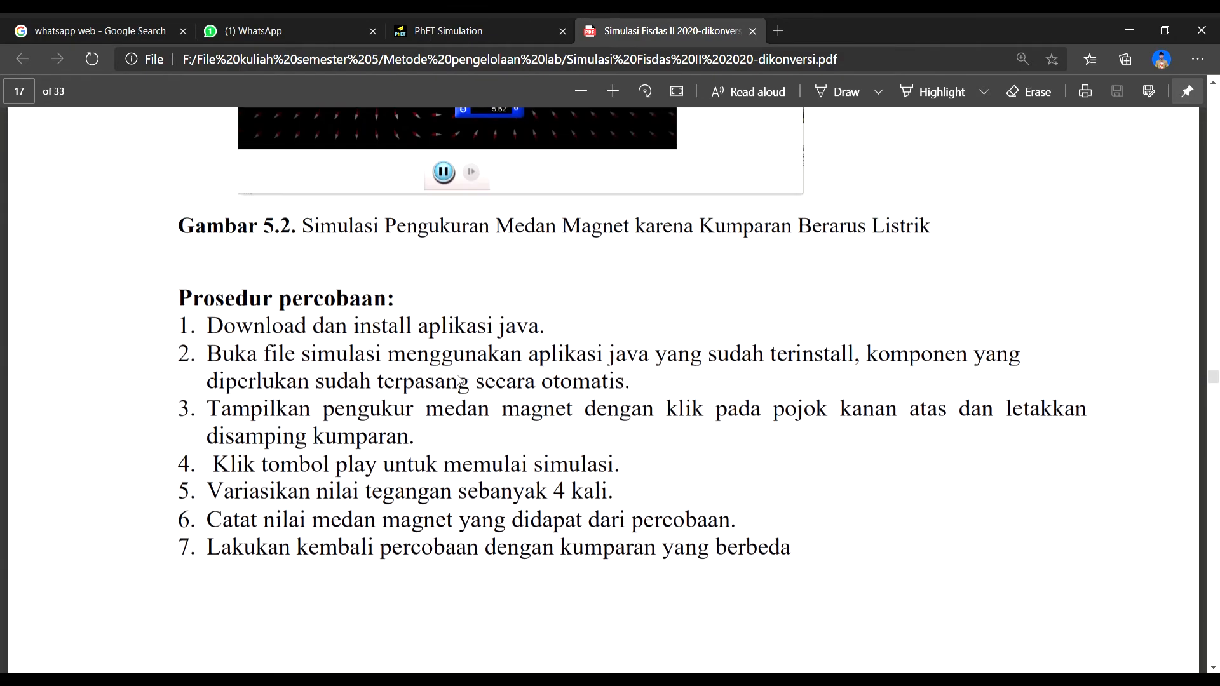
scroll(341, 331, "down", 12)
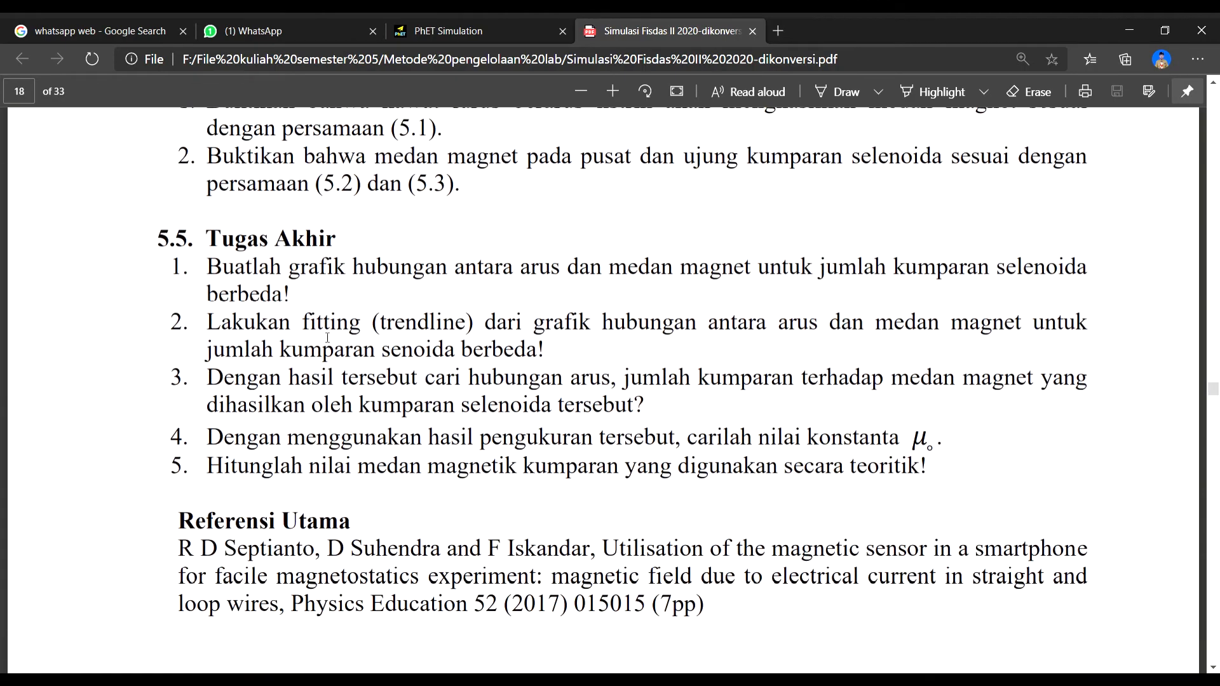
scroll(327, 404, "up", 12)
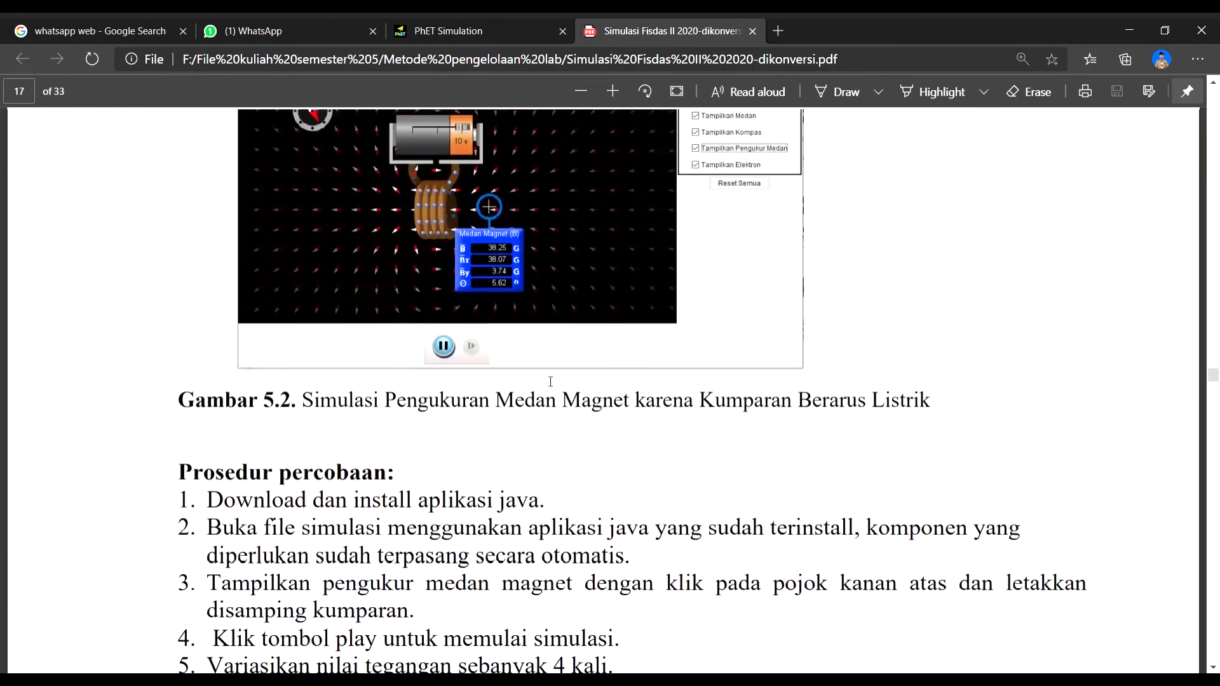
scroll(548, 381, "down", 1)
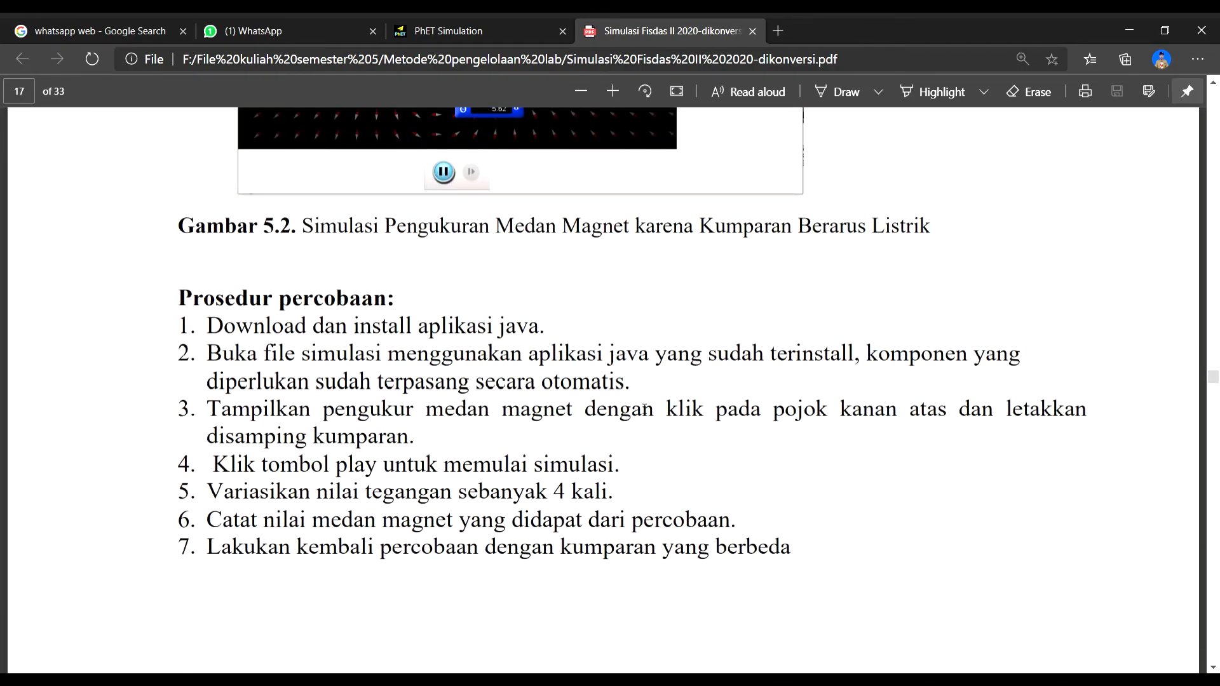
scroll(643, 408, "up", 3)
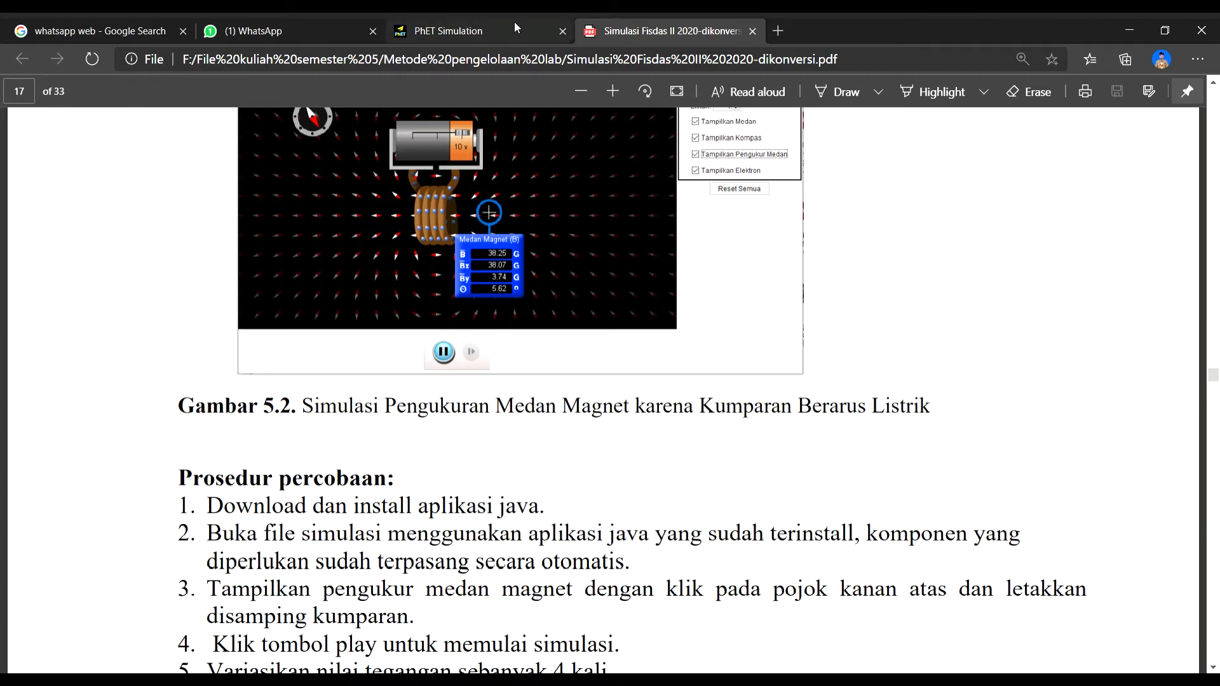
- Return to the simulation and move the field meter to several distances beside the coil, leaving it a short distance to the coil's right
left_click(458, 31)
left_click_drag(574, 482, 561, 475)
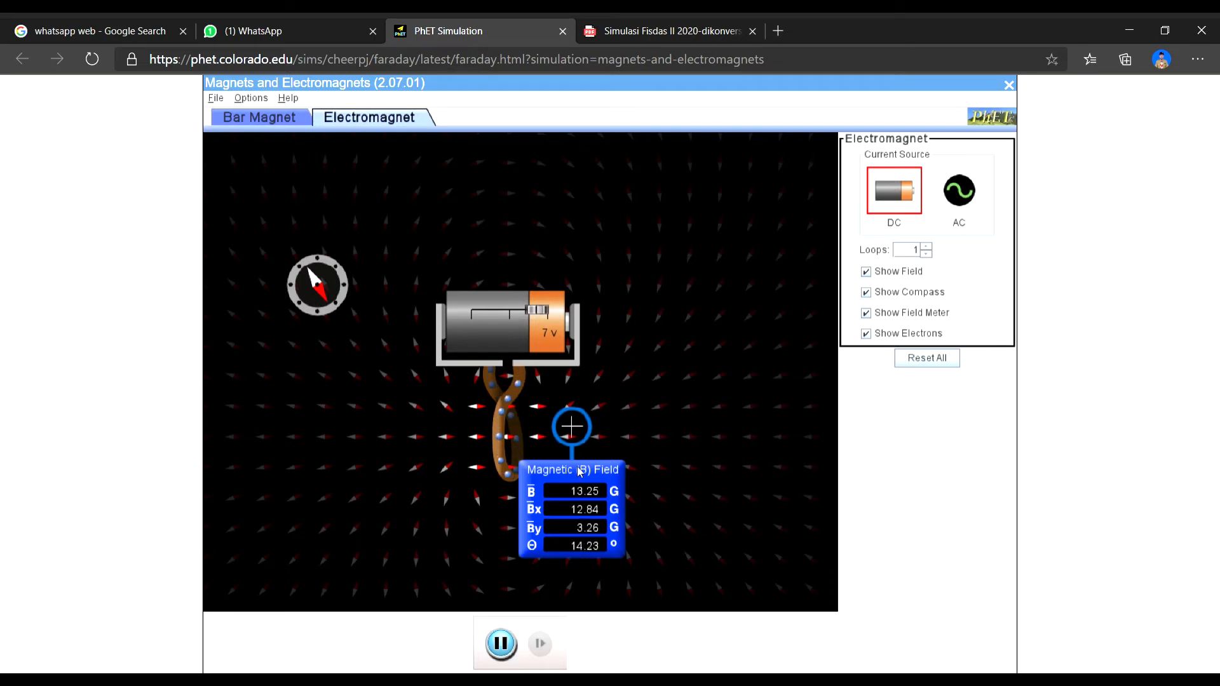
left_click_drag(579, 471, 623, 480)
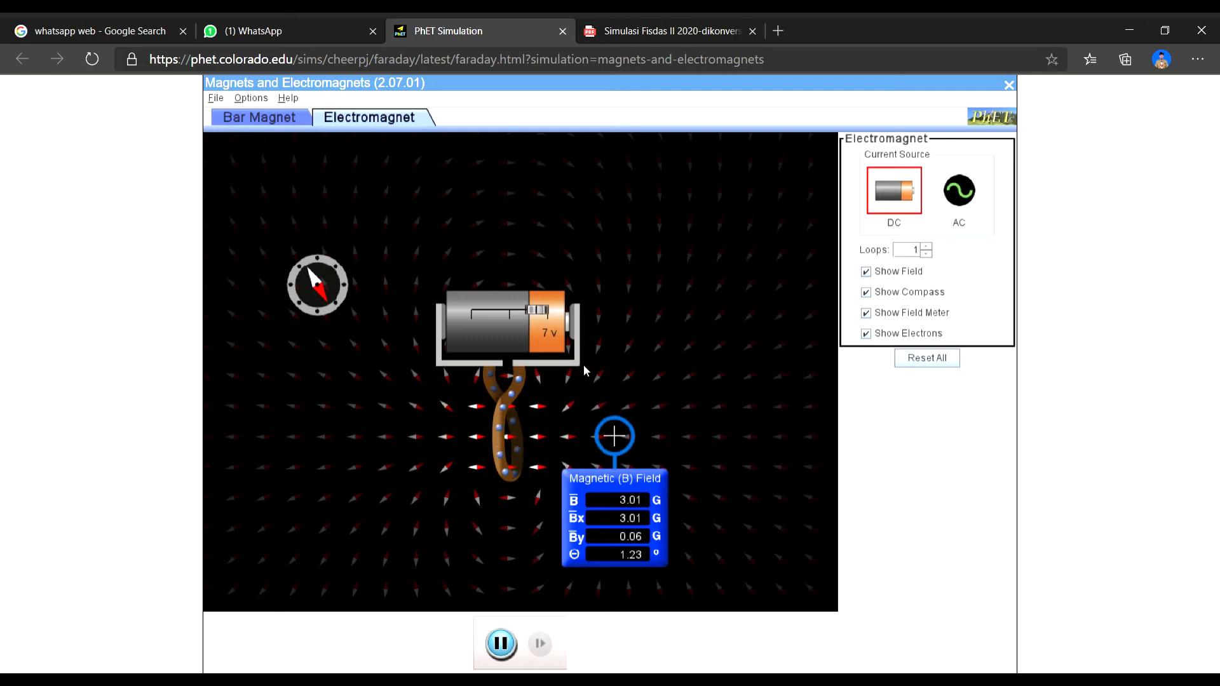
left_click(318, 680)
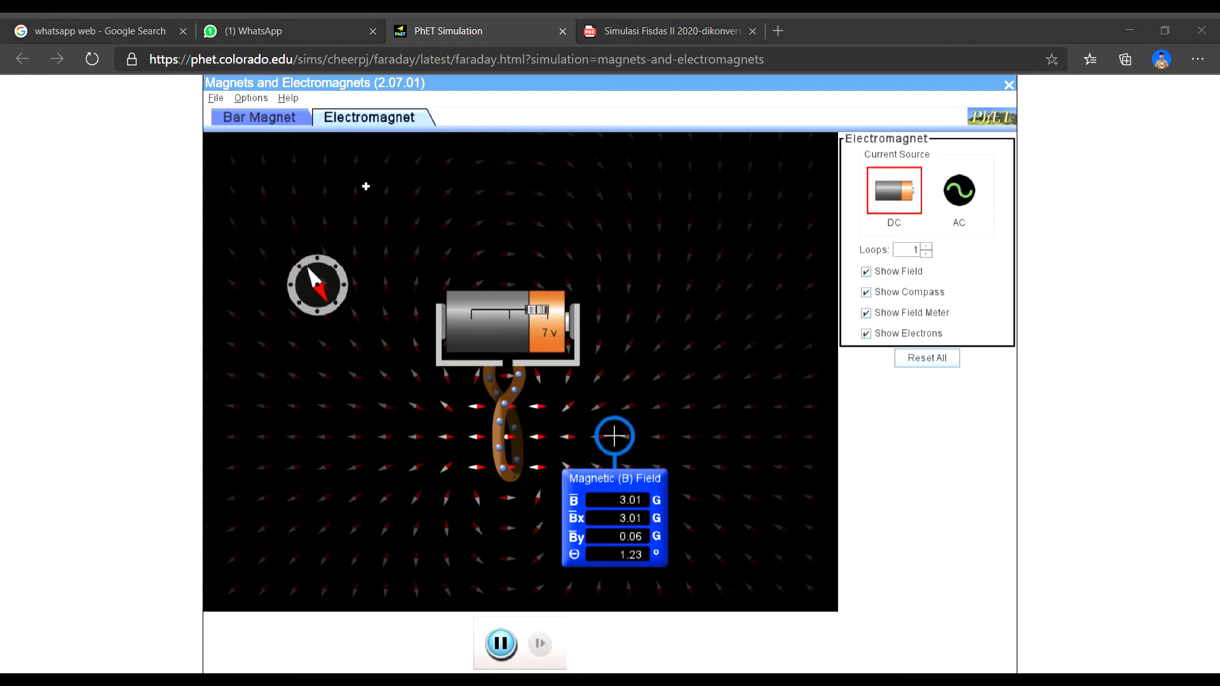
left_click(1125, 24)
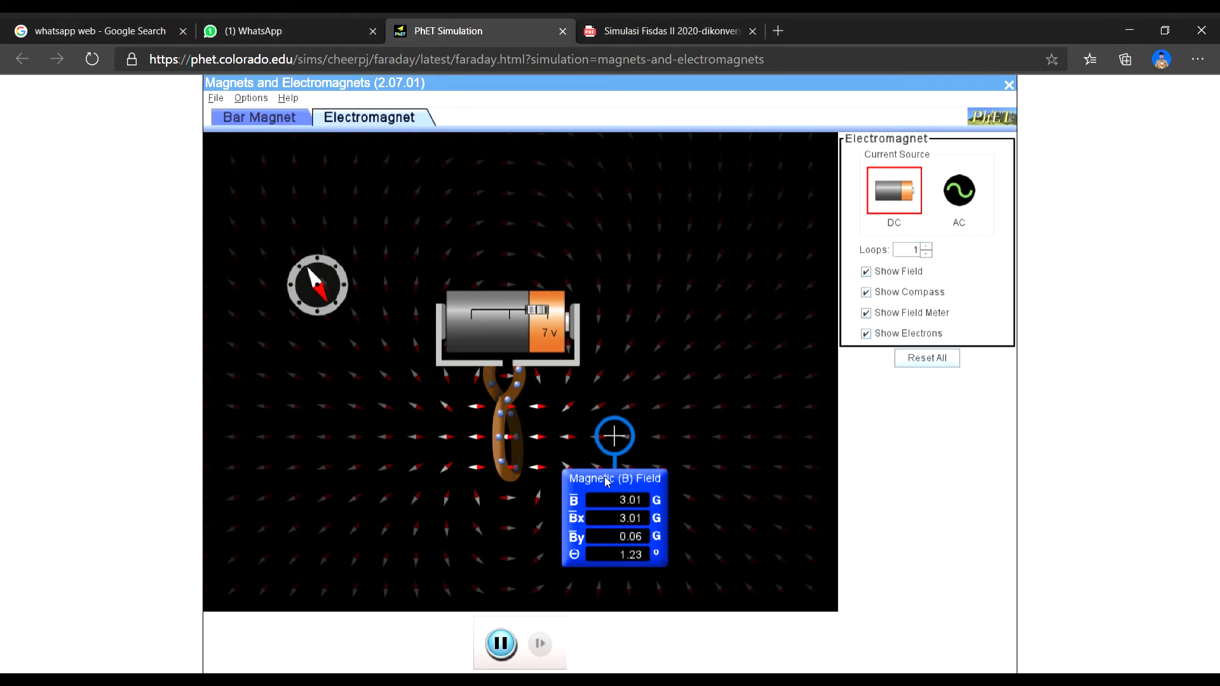
left_click_drag(605, 476, 644, 478)
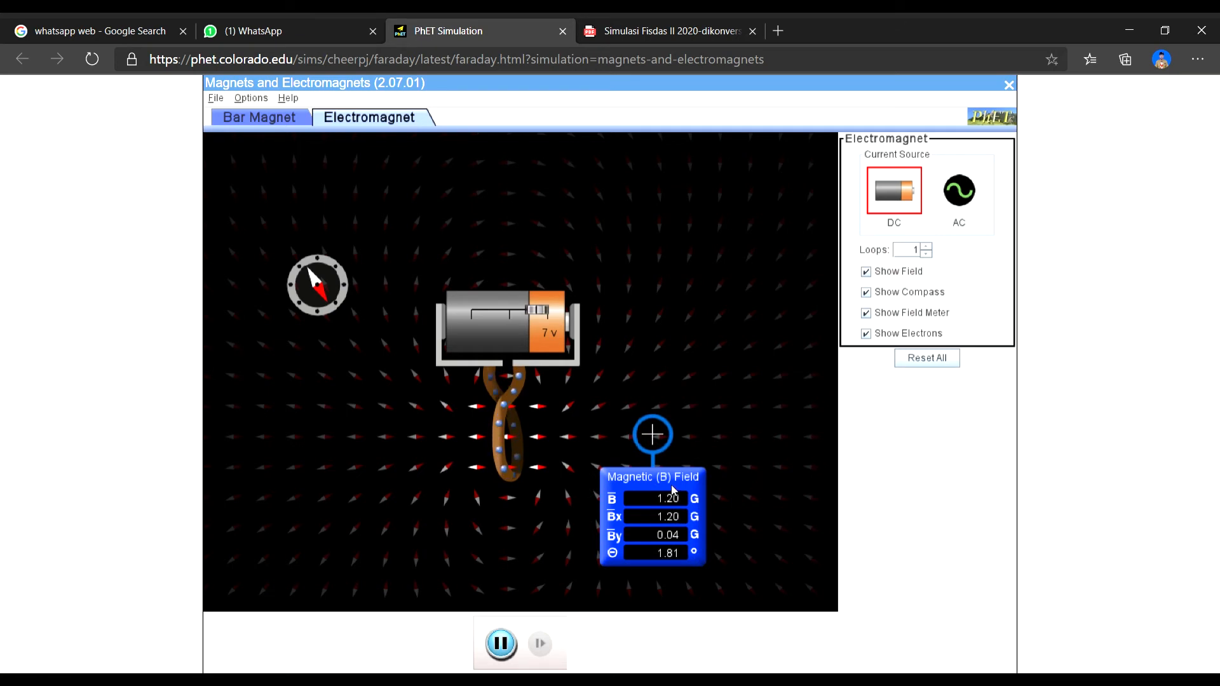
mouse_move(674, 488)
left_mouse_down()
mouse_move(640, 485)
mouse_move(654, 490)
left_mouse_up()
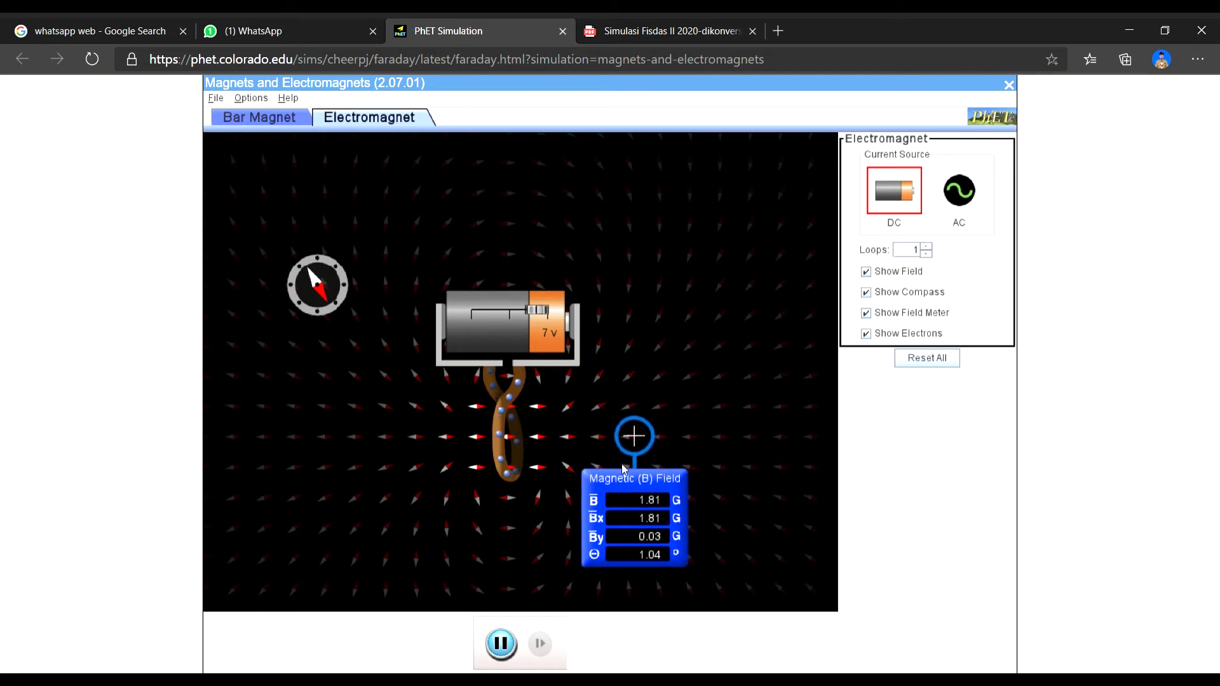
- Compare the columns of Tabel 5.1 in the PDF with the loops, voltage and field readings in the simulation
left_click(667, 31)
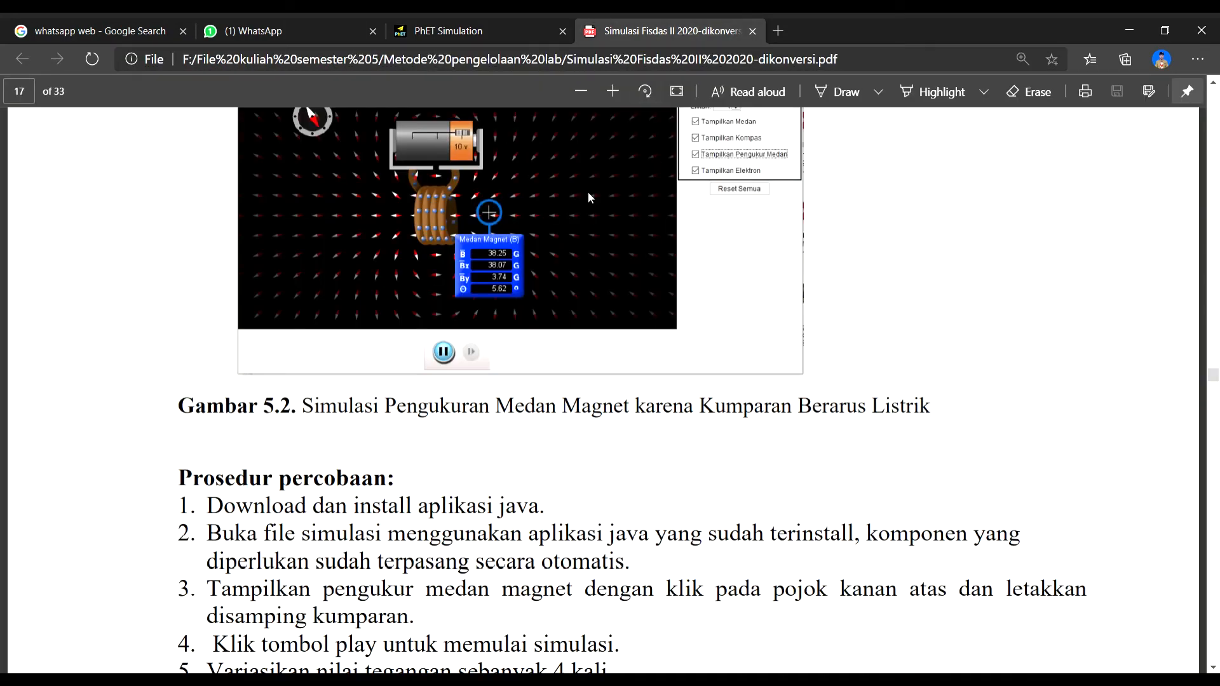
scroll(512, 383, "down", 10)
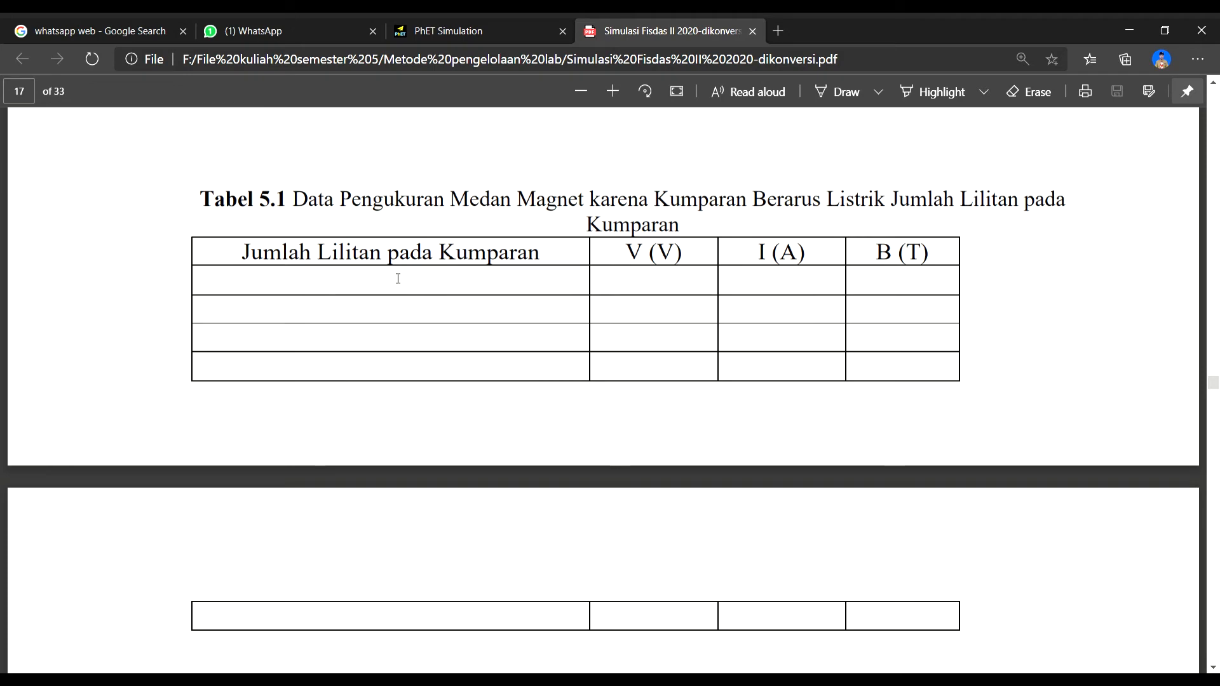
left_click(487, 24)
left_click(661, 31)
left_click(487, 31)
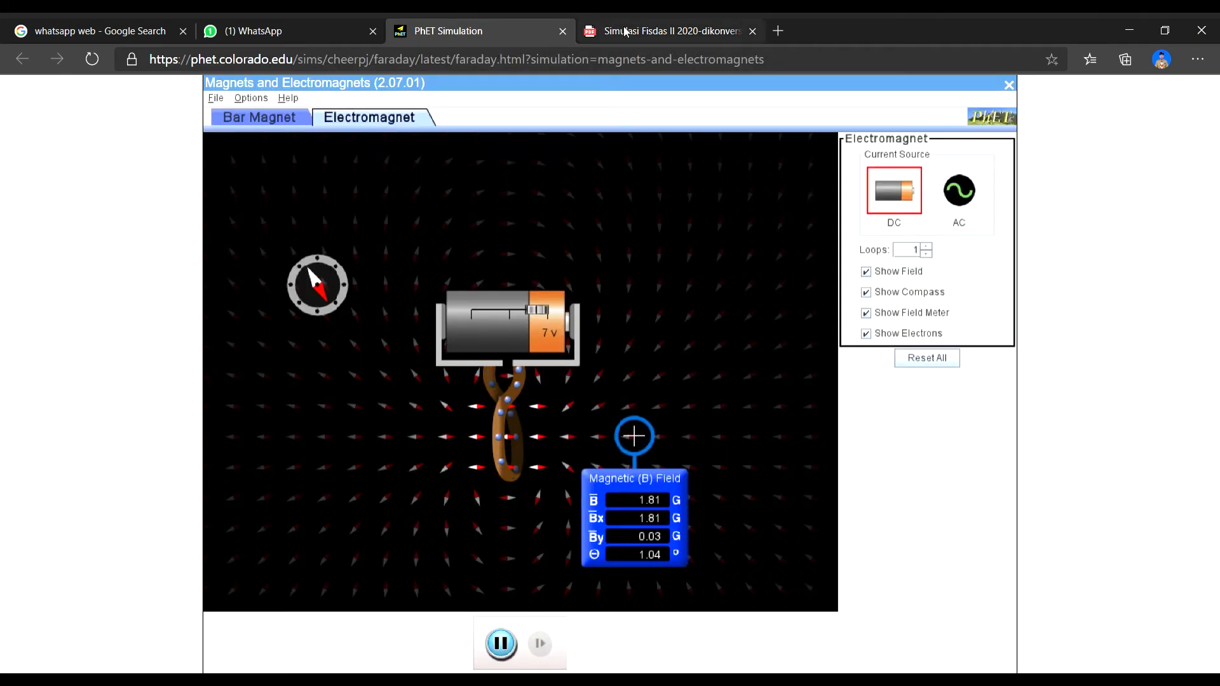
left_click(661, 31)
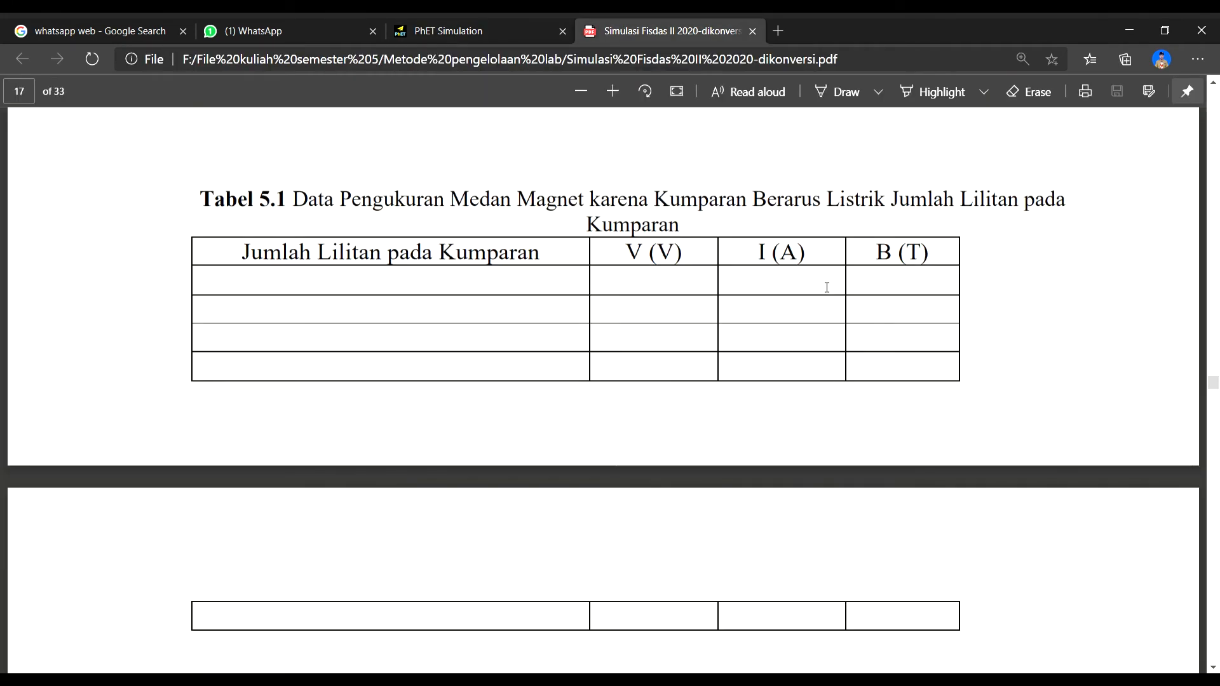
left_click(487, 33)
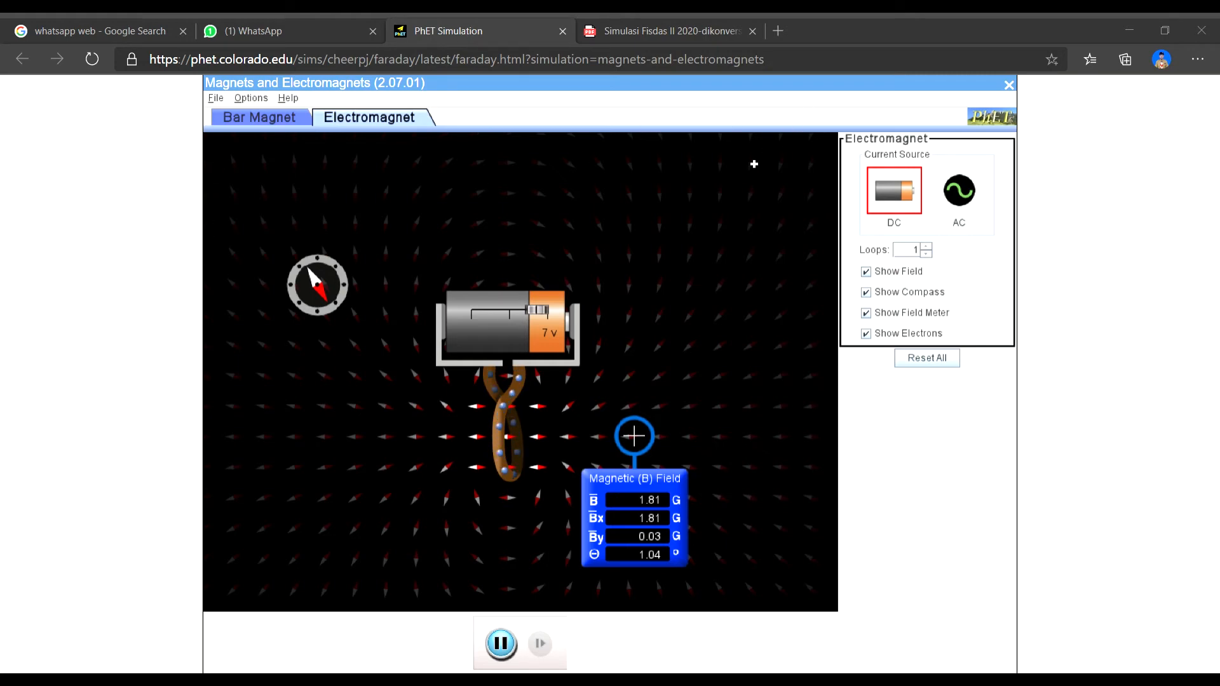
left_click(1129, 37)
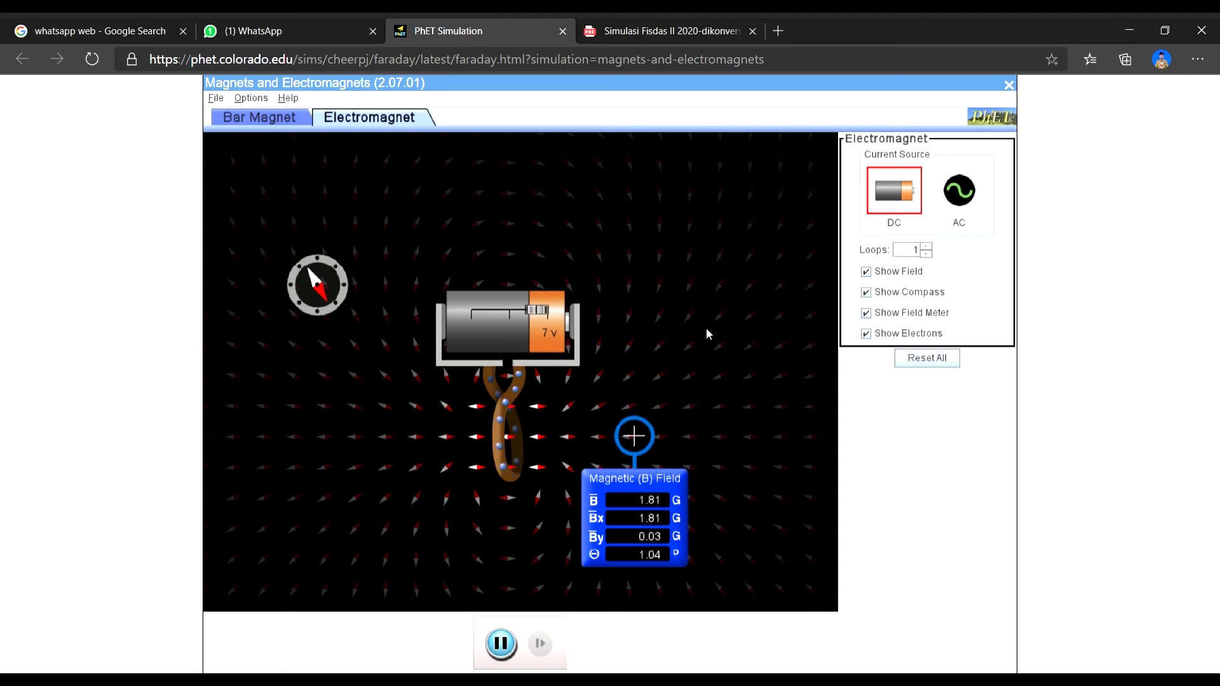
- Increase the electromagnet to 4 loops and set the battery voltage to 10 V
left_click(927, 247)
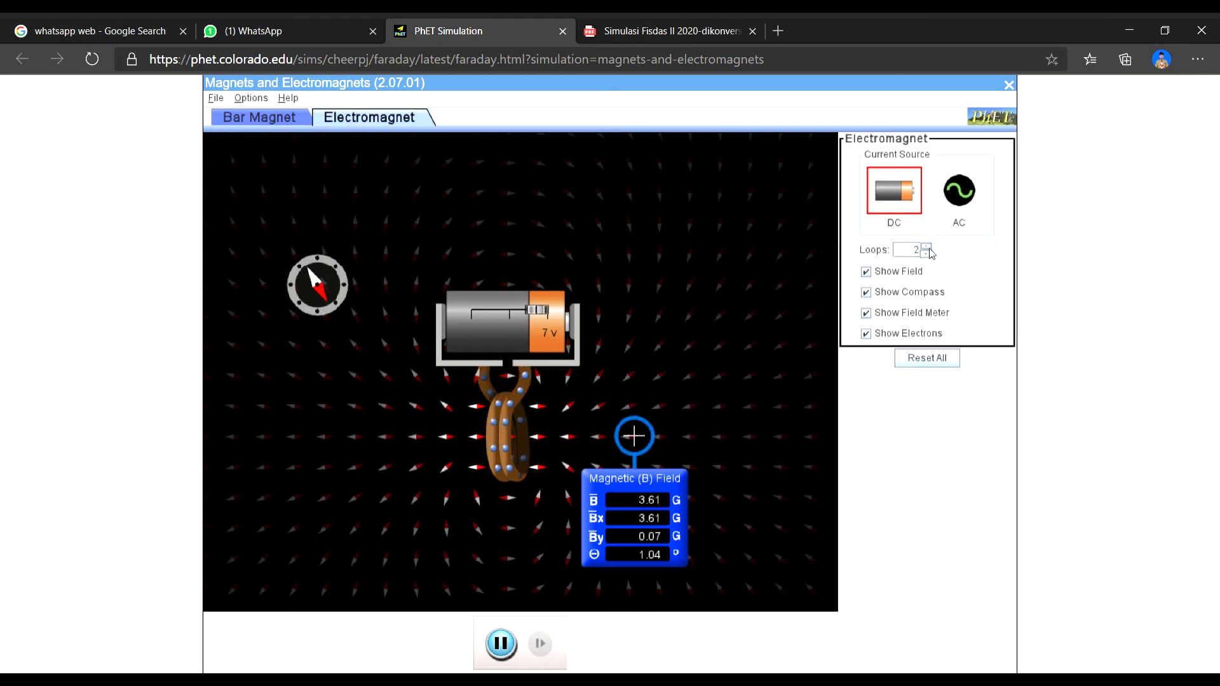
left_click(926, 246)
left_click(927, 247)
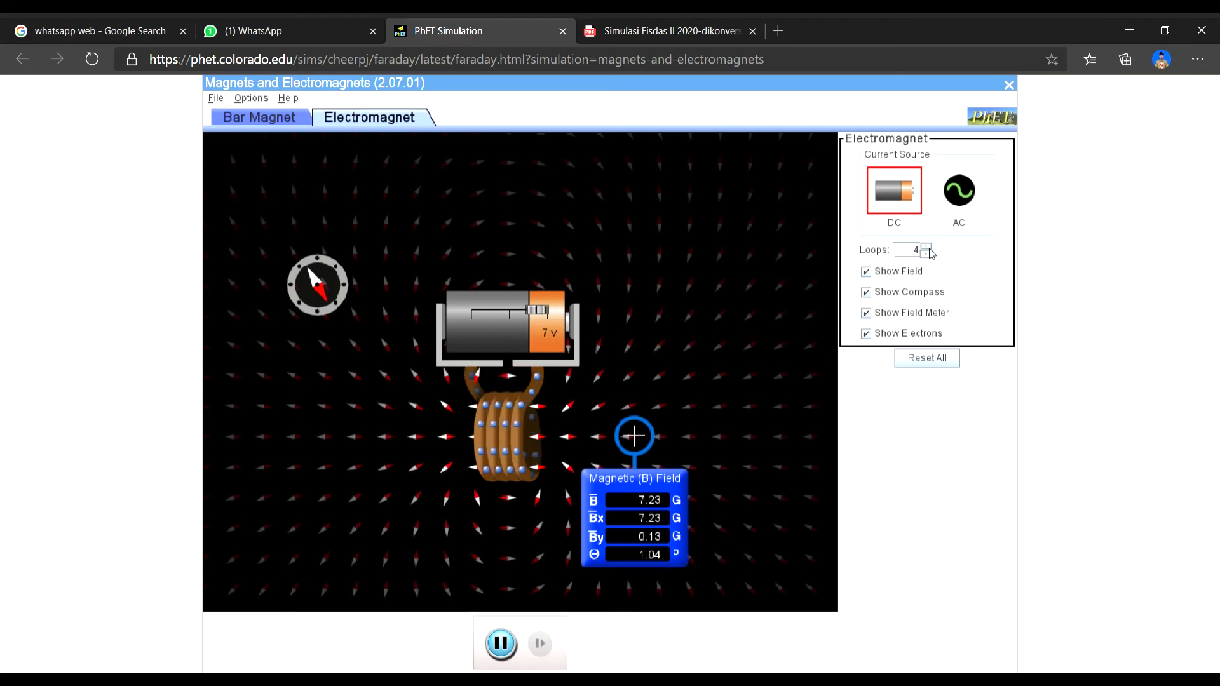
left_click_drag(537, 310, 554, 312)
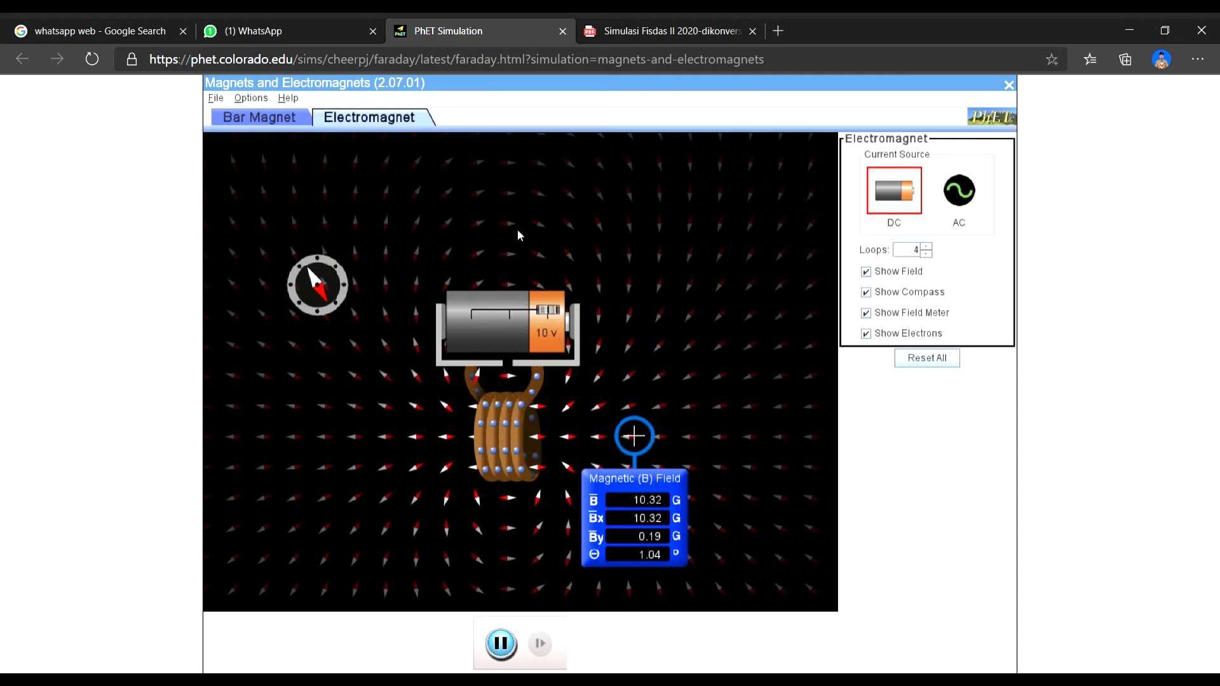
- Review the PDF beyond Tabel 5.1, then switch to the Excel workbook data modul 7 and select the magnetic field chart for 1 kumparan
left_click(631, 29)
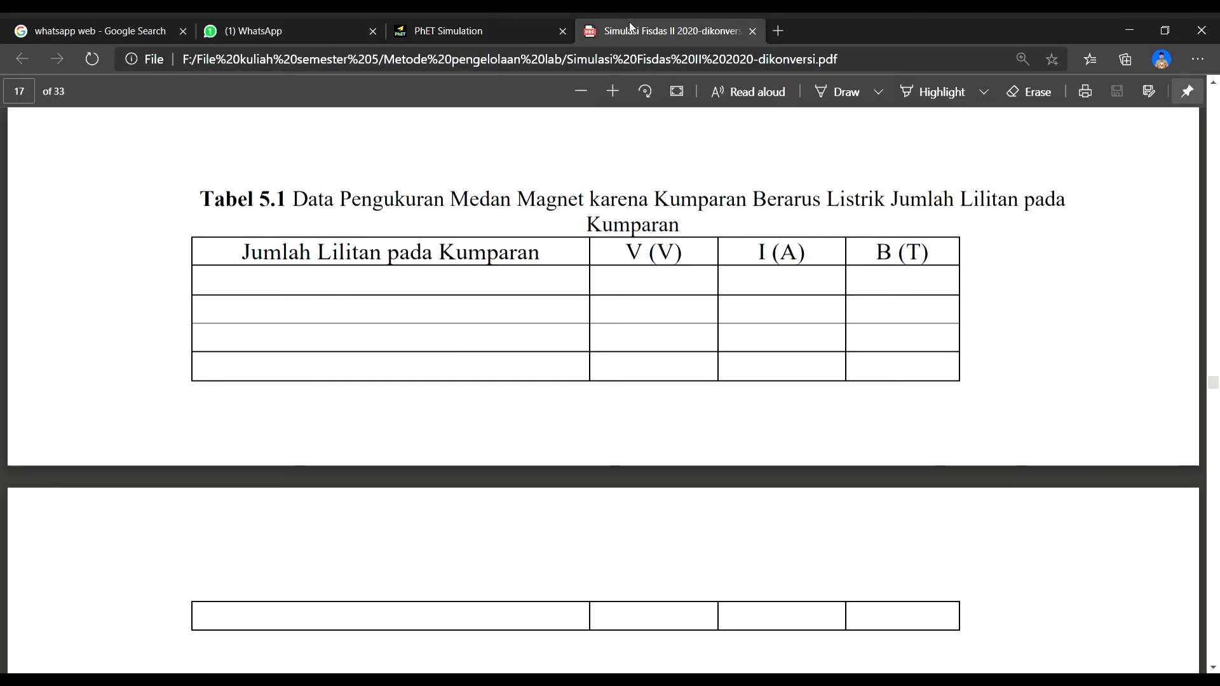
scroll(422, 258, "down", 10)
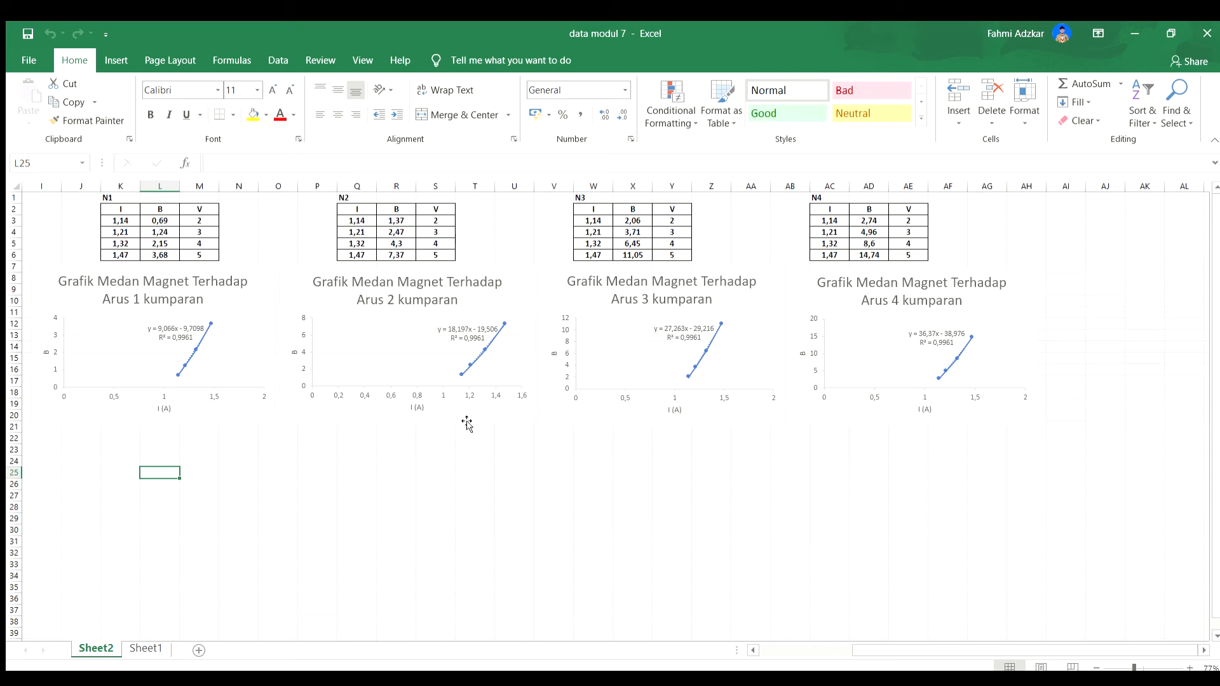
left_click(197, 678)
key("alt+Tab")
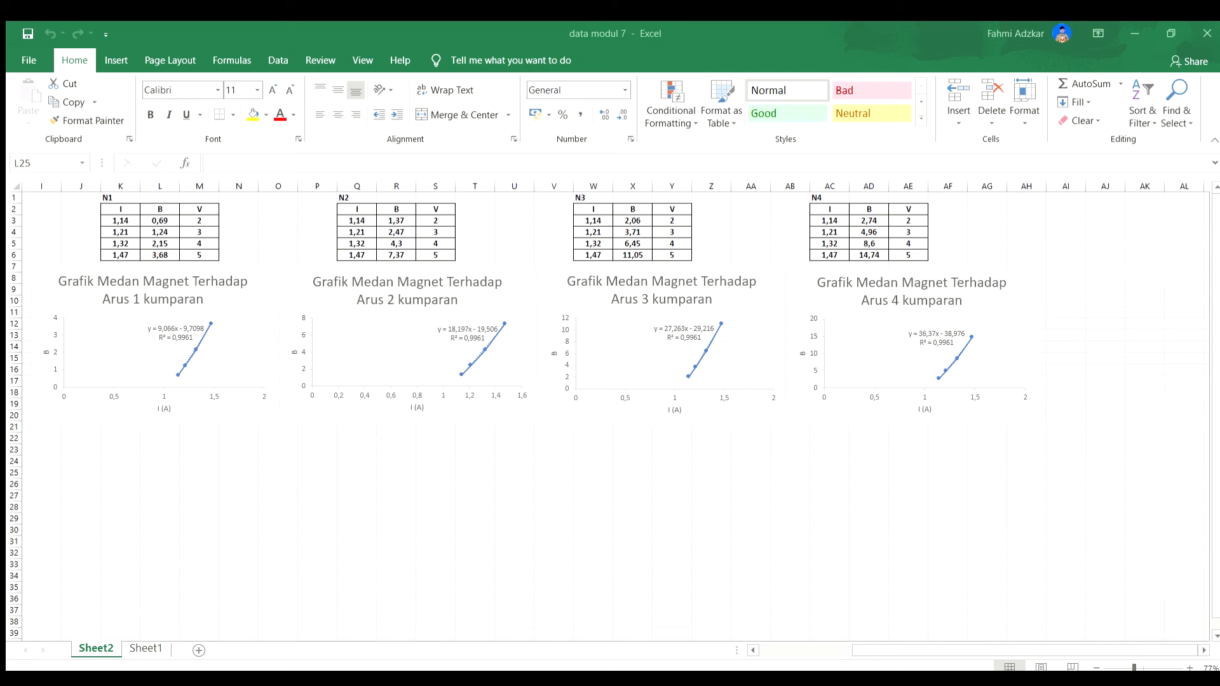
left_click(273, 678)
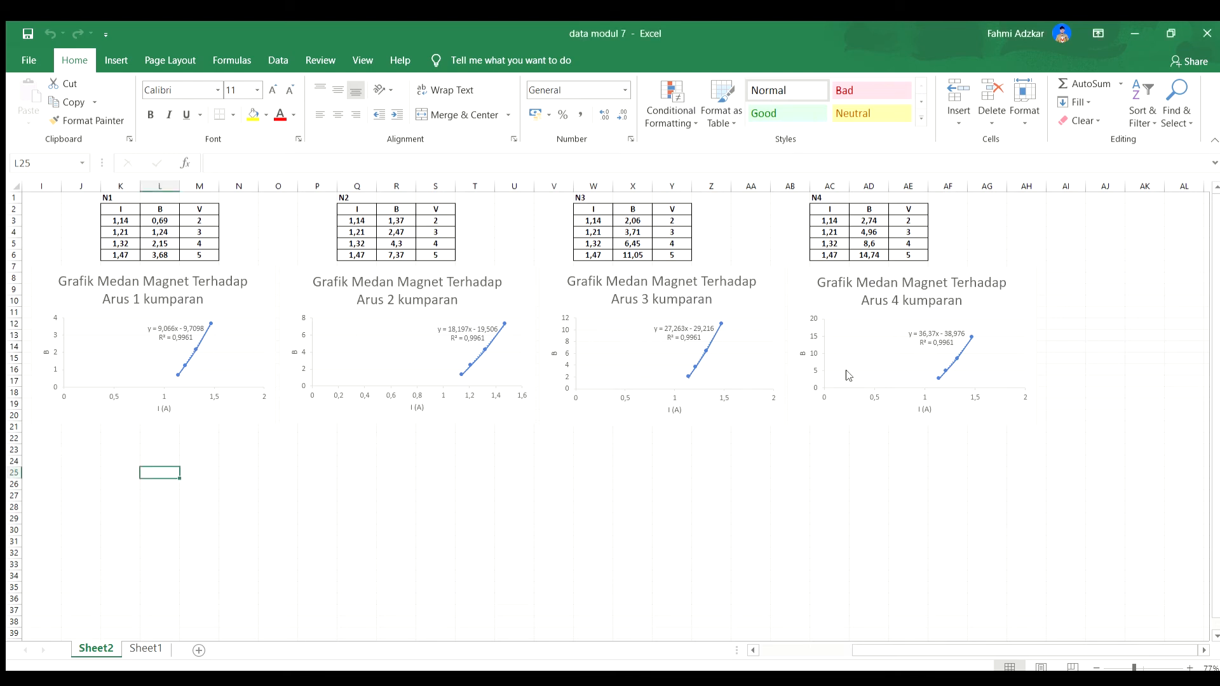
left_click(252, 301)
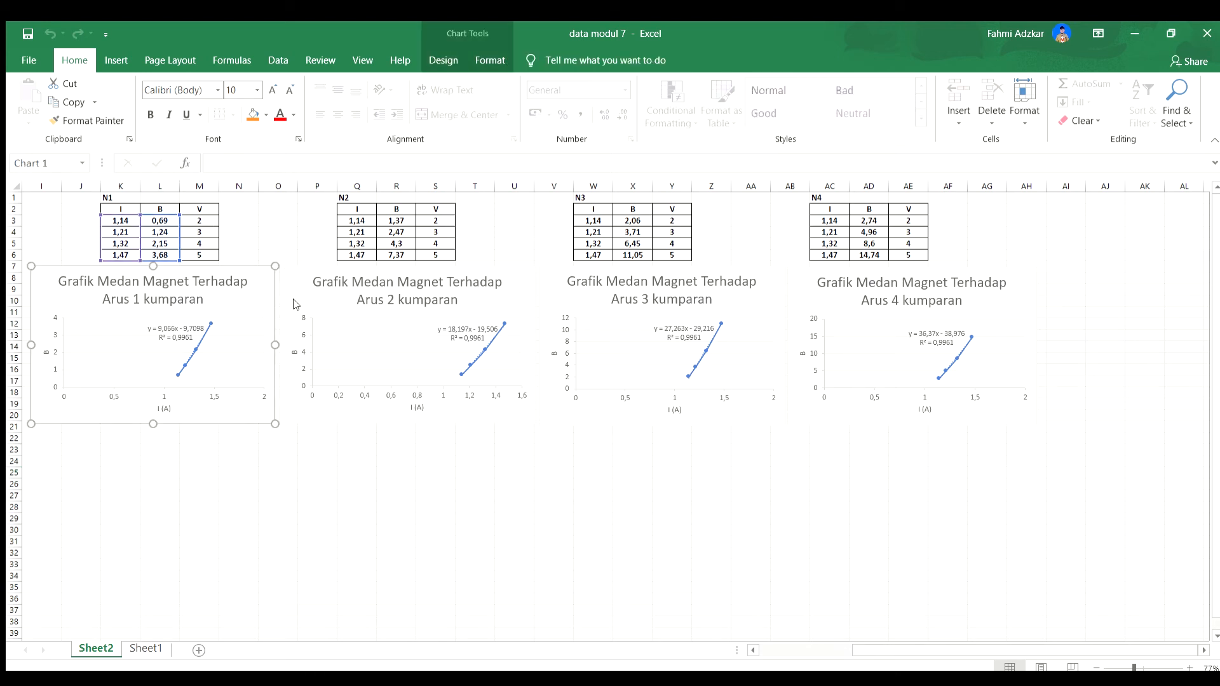